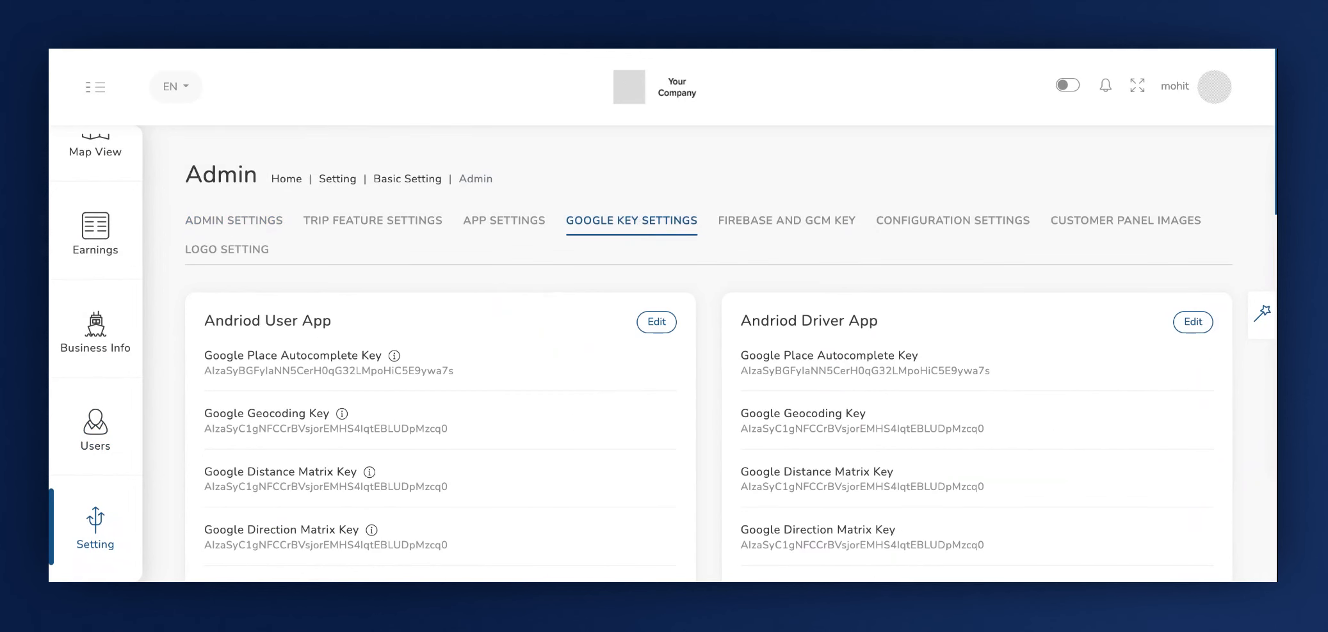
# Review the Google key cards for the Andriod, IOS and Flutter apps and the Web Panel.
pyautogui.scroll(-1, 300, 314)
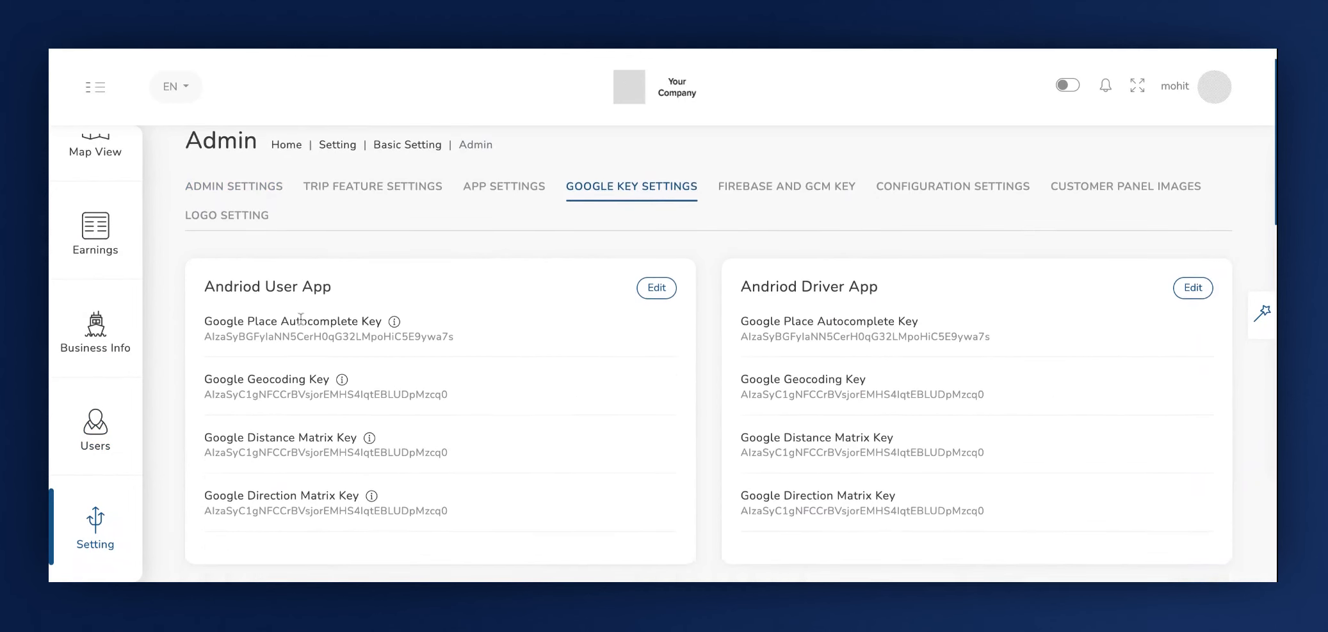
pyautogui.click(243, 282)
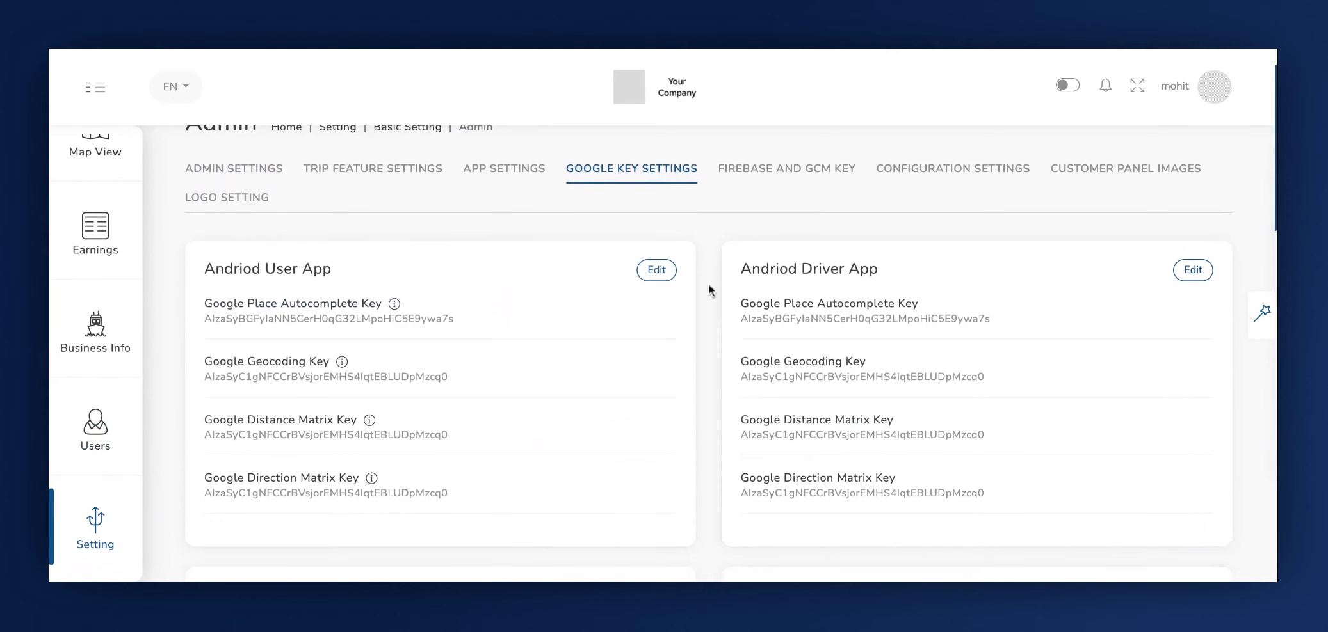
pyautogui.scroll(-5, 640, 288)
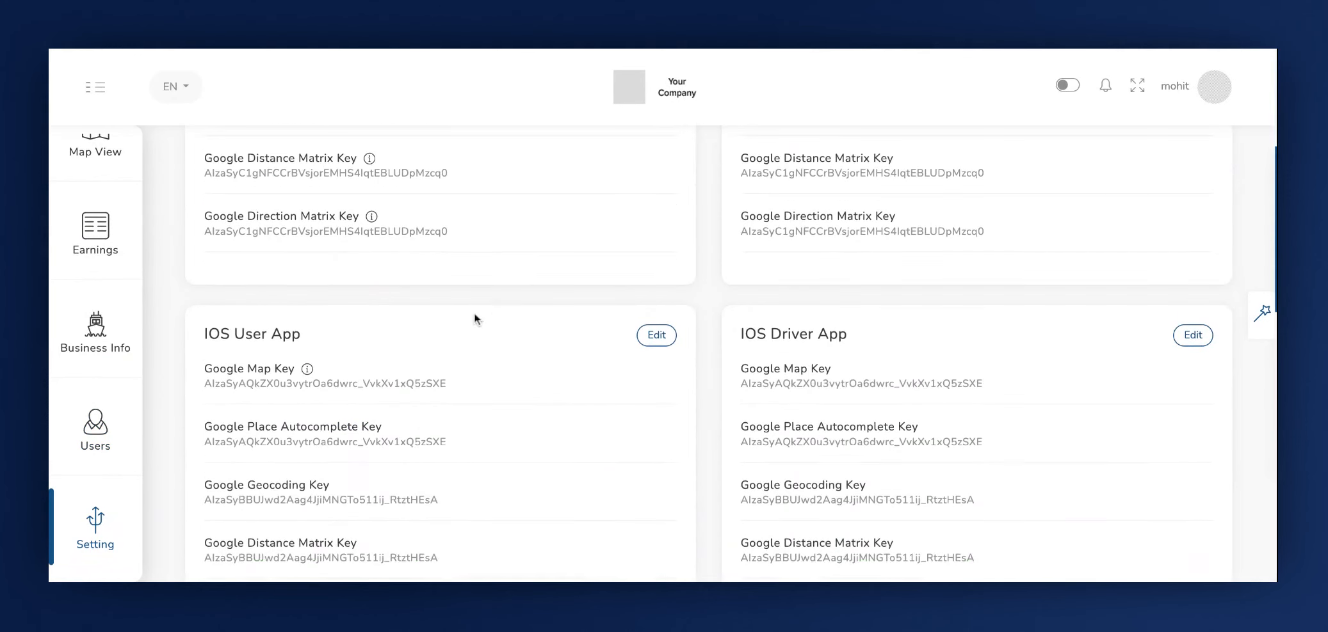
pyautogui.scroll(-8, 762, 323)
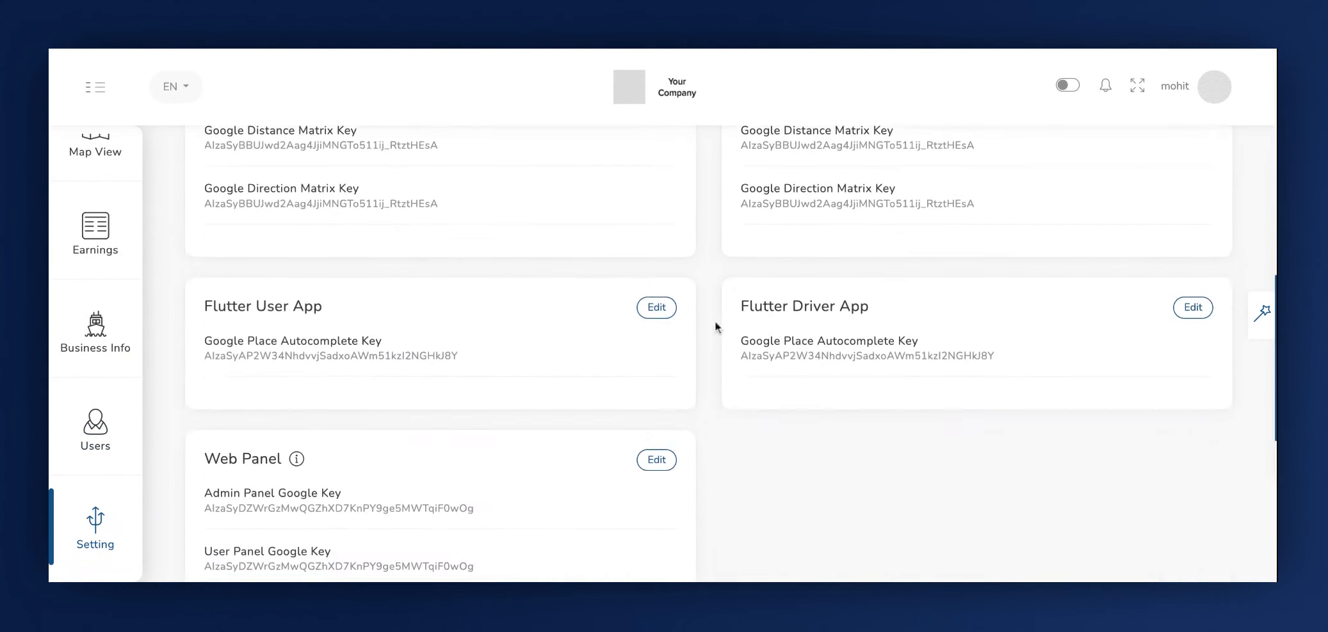
pyautogui.scroll(-4, 489, 419)
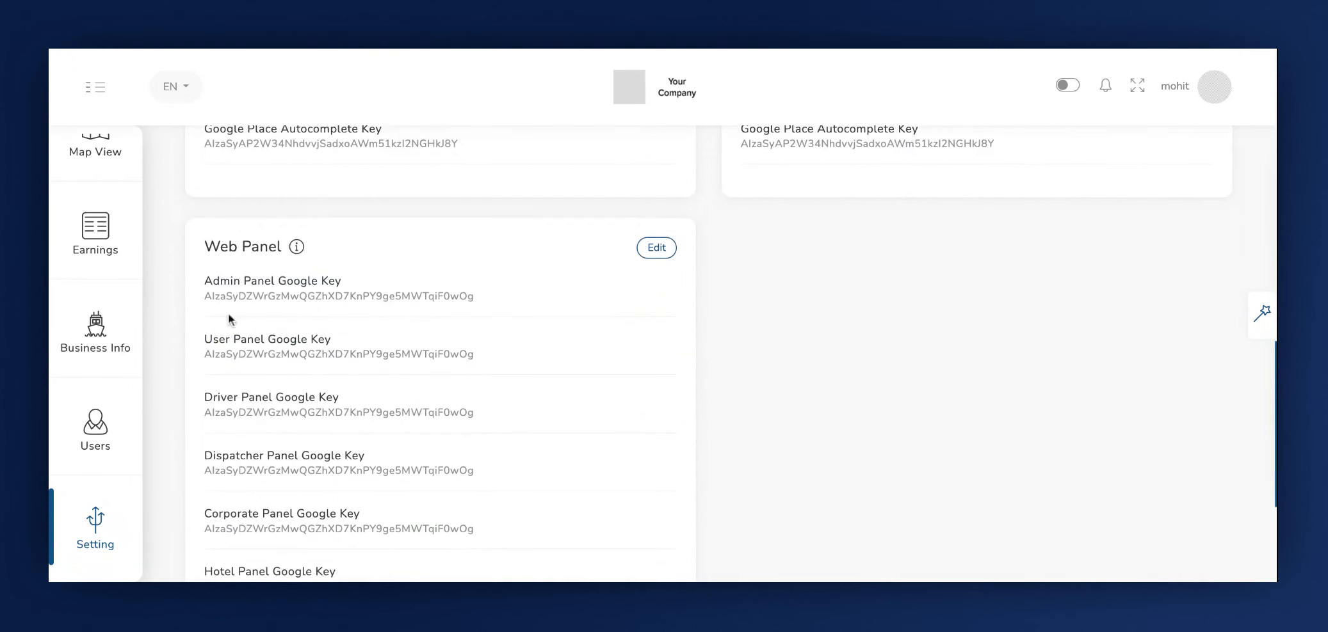
pyautogui.scroll(18, 256, 246)
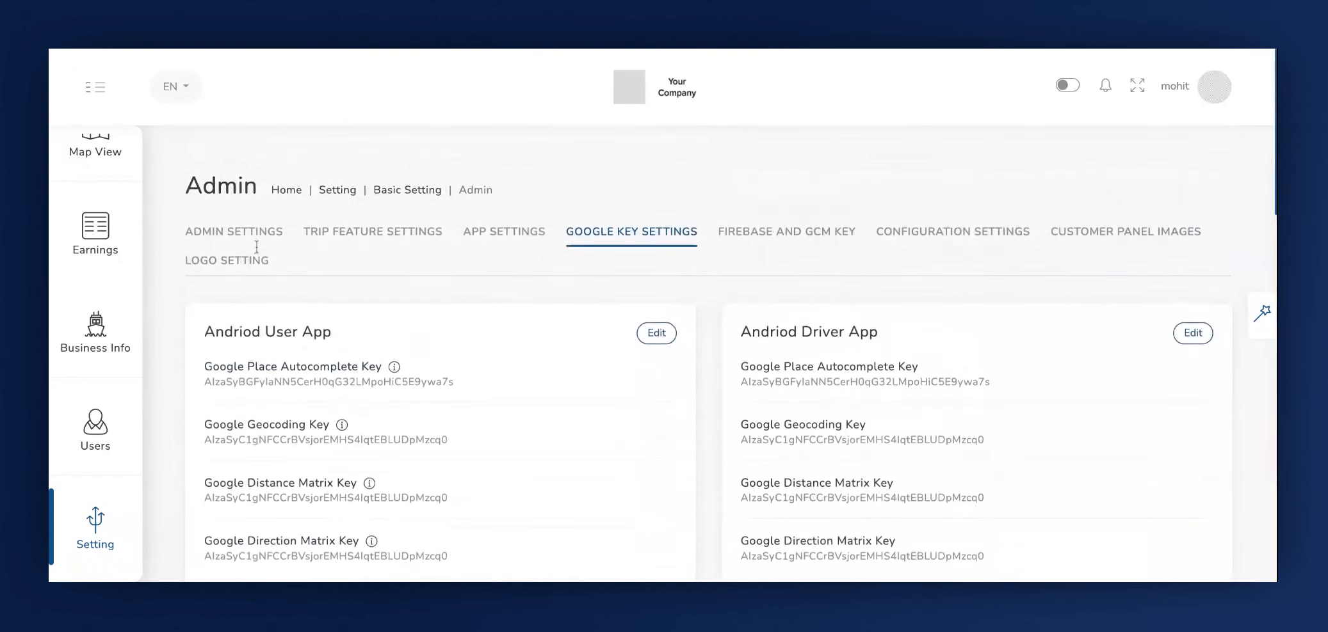
# Open the Andriod User App keys for editing, go through the Map, Place Autocomplete, Geocoding and Distance Matrix key fields, and save the form.
pyautogui.click(219, 320)
pyautogui.click(656, 321)
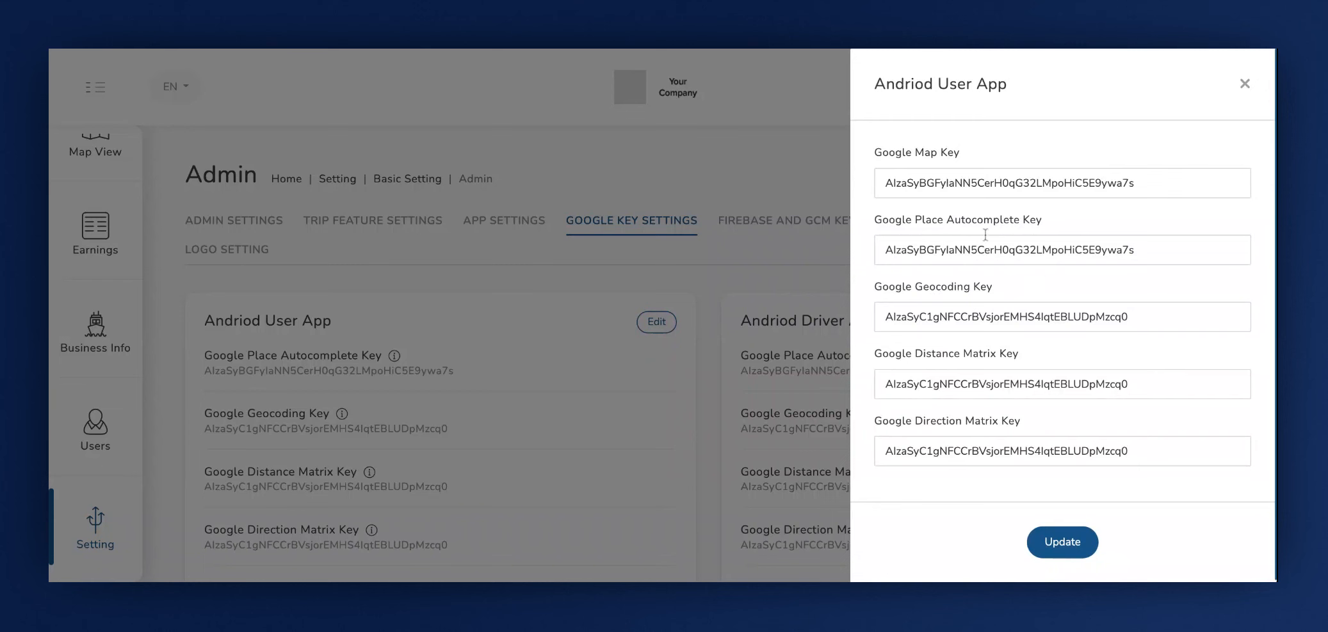
pyautogui.click(897, 156)
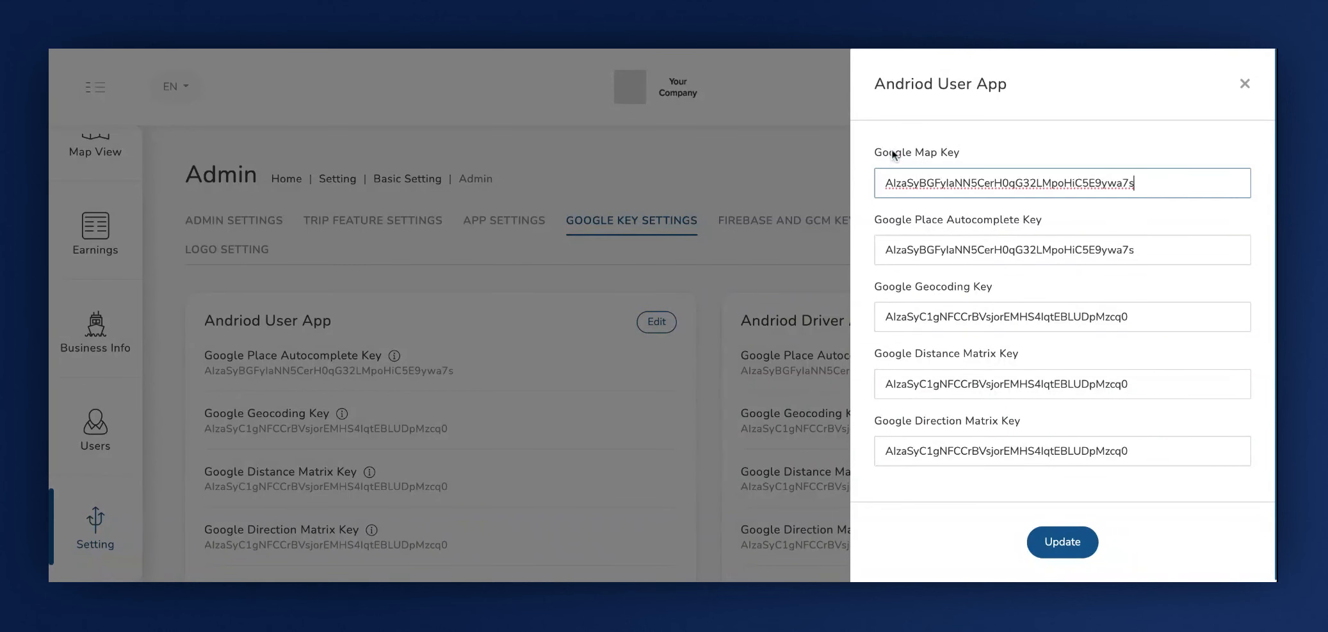
pyautogui.click(882, 222)
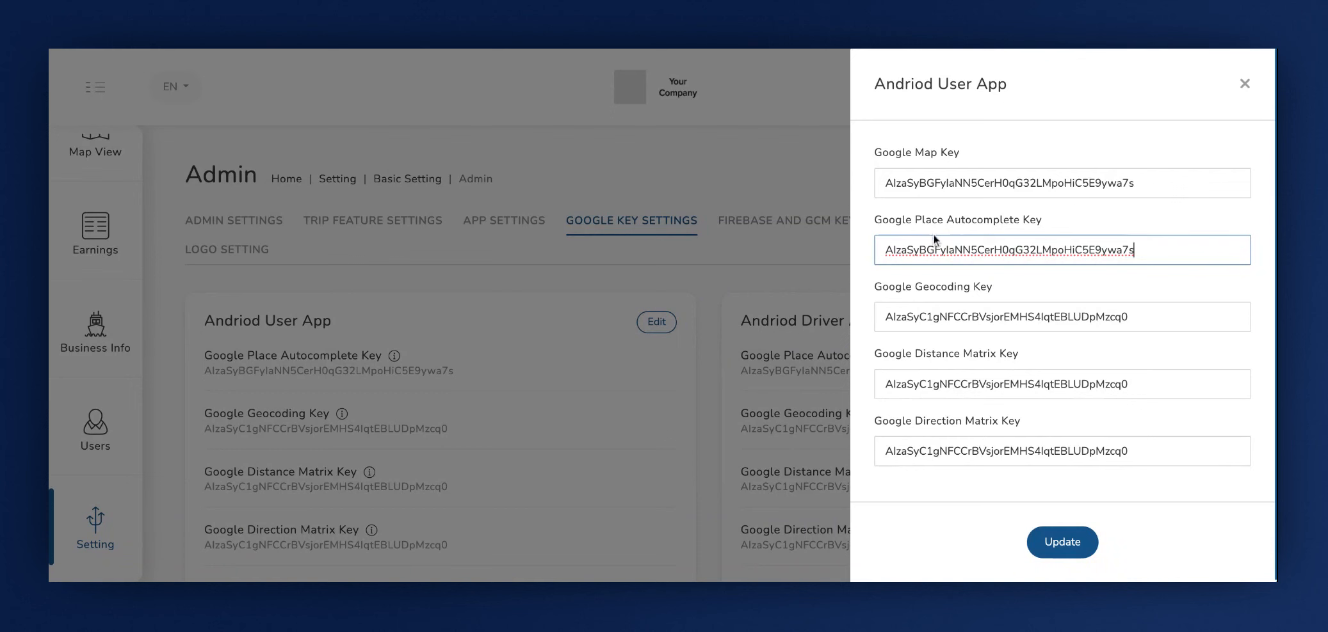
pyautogui.click(895, 295)
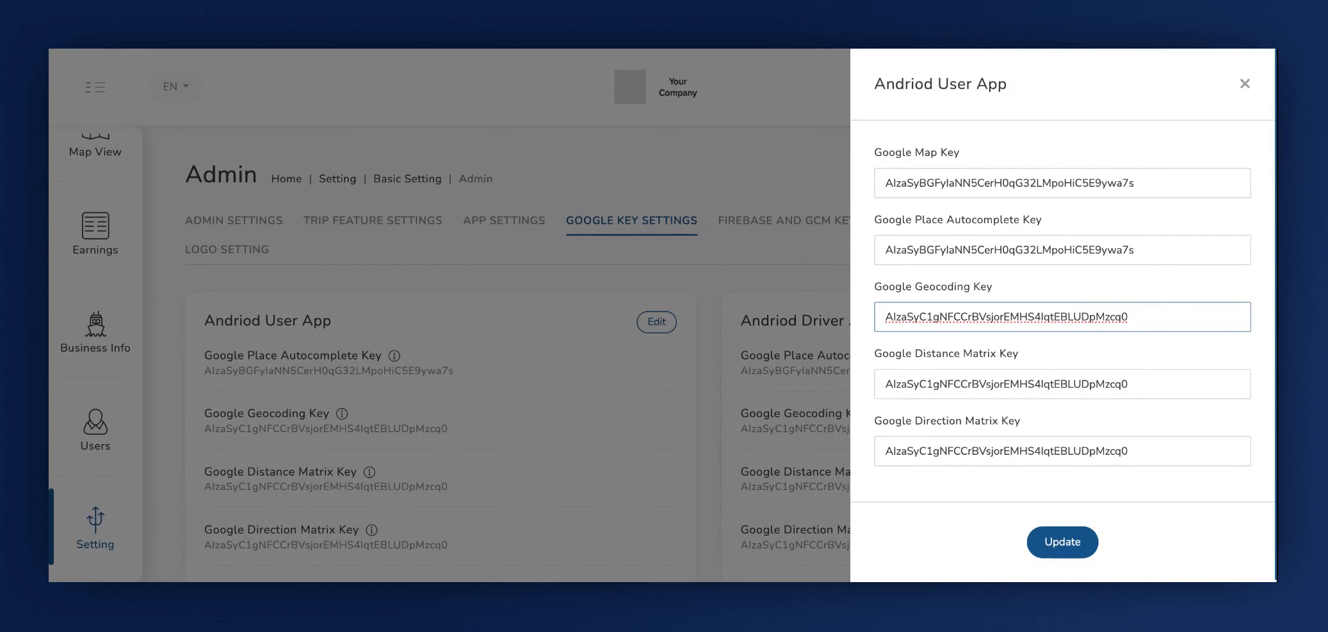
pyautogui.click(882, 362)
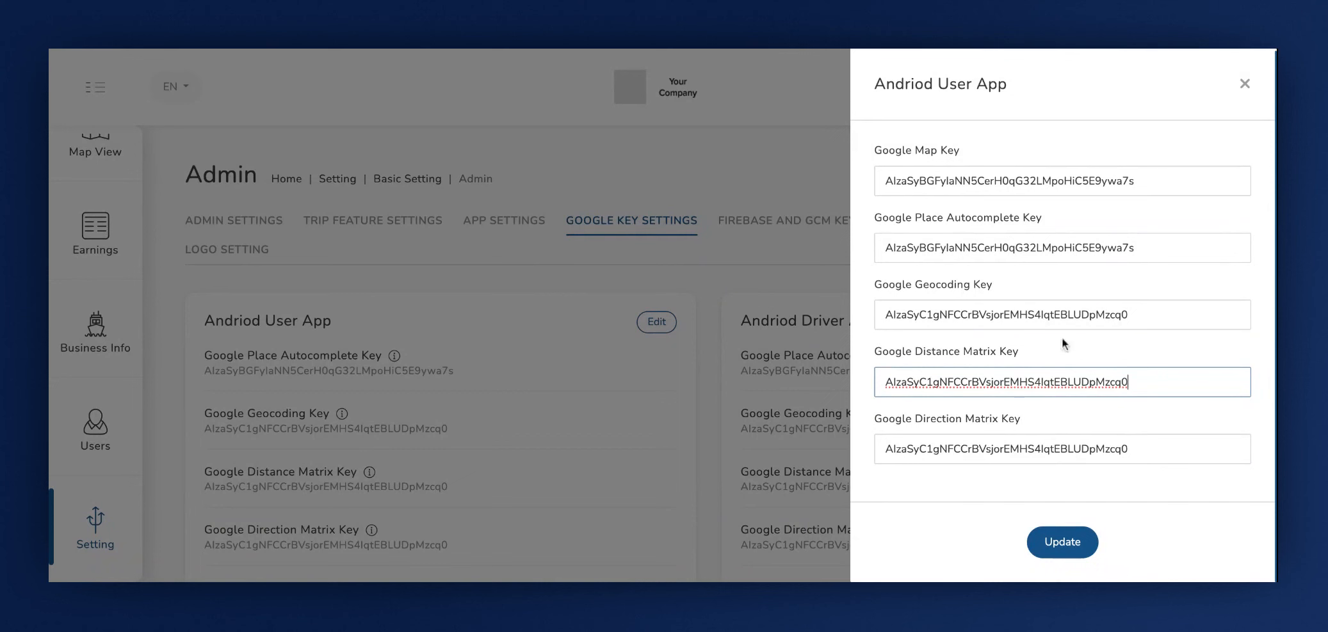
pyautogui.click(900, 101)
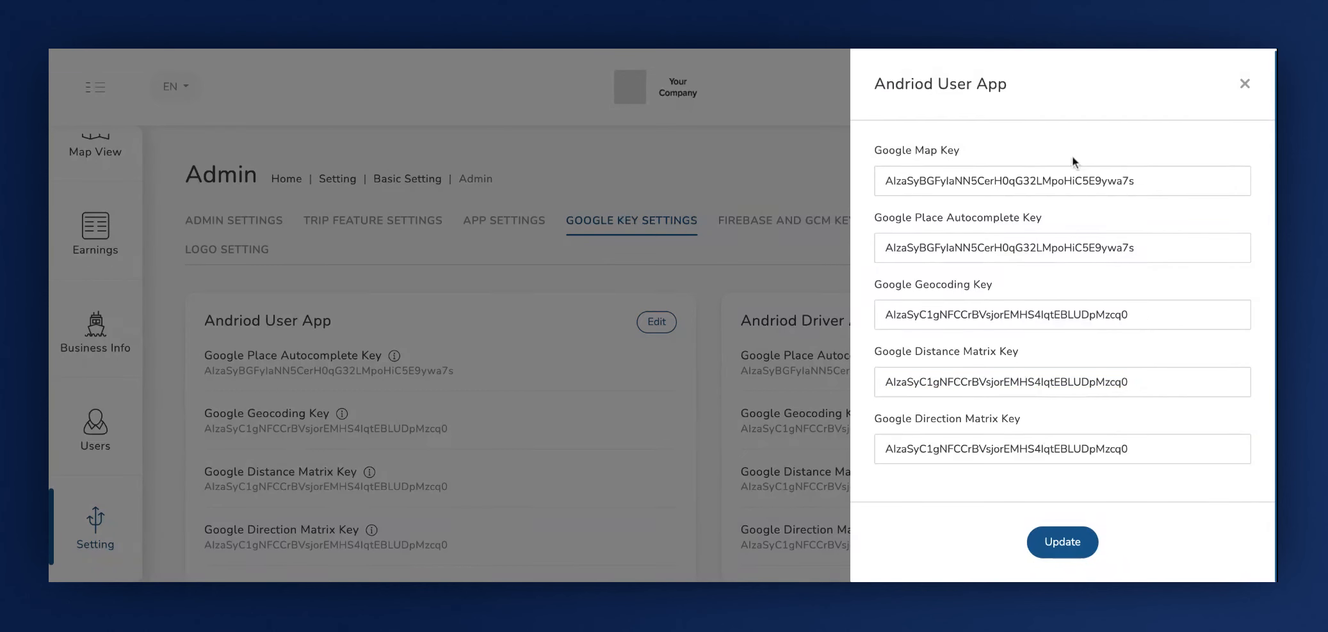
pyautogui.click(1062, 543)
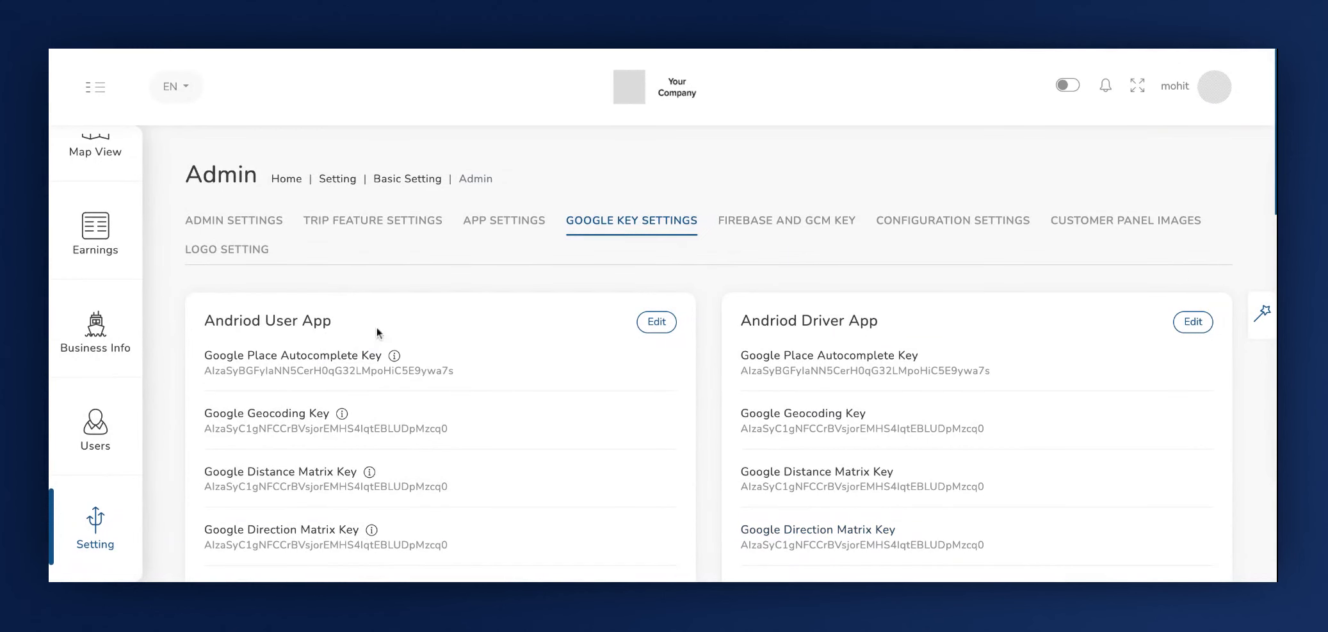
# Open the Andriod Driver App keys for editing, go through its five Google key fields from Map to Direction Matrix, and save the form.
pyautogui.scroll(-2, 825, 403)
pyautogui.click(1191, 222)
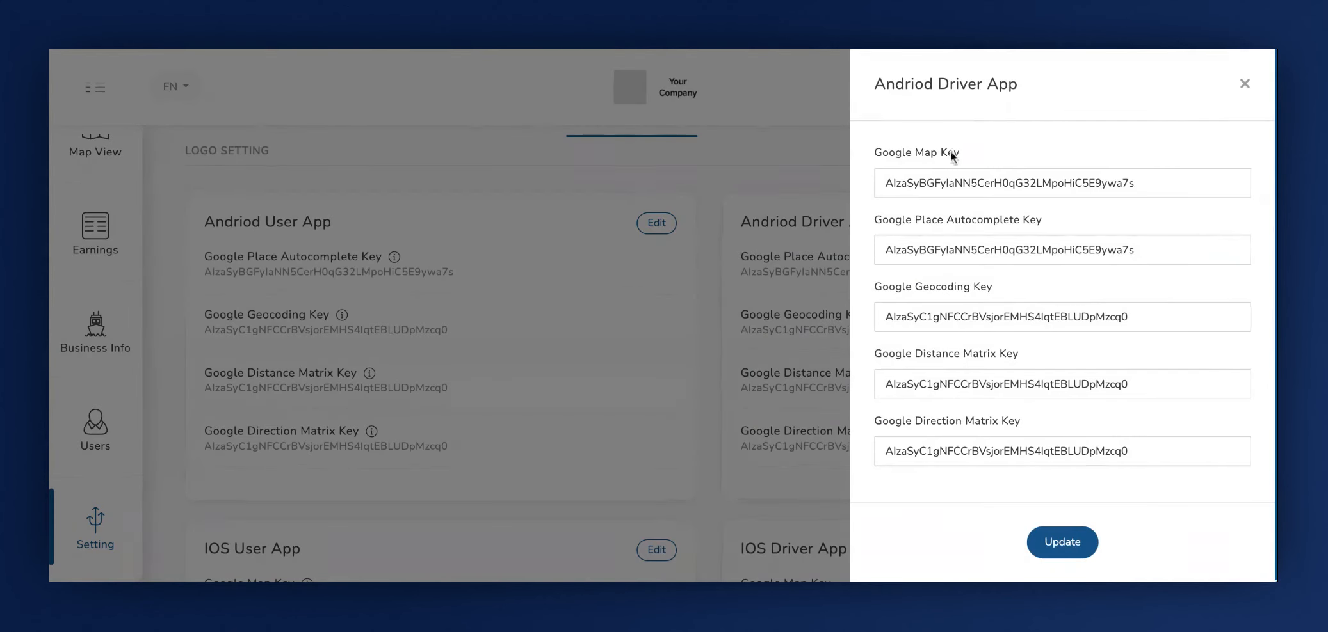
pyautogui.click(879, 173)
pyautogui.click(883, 239)
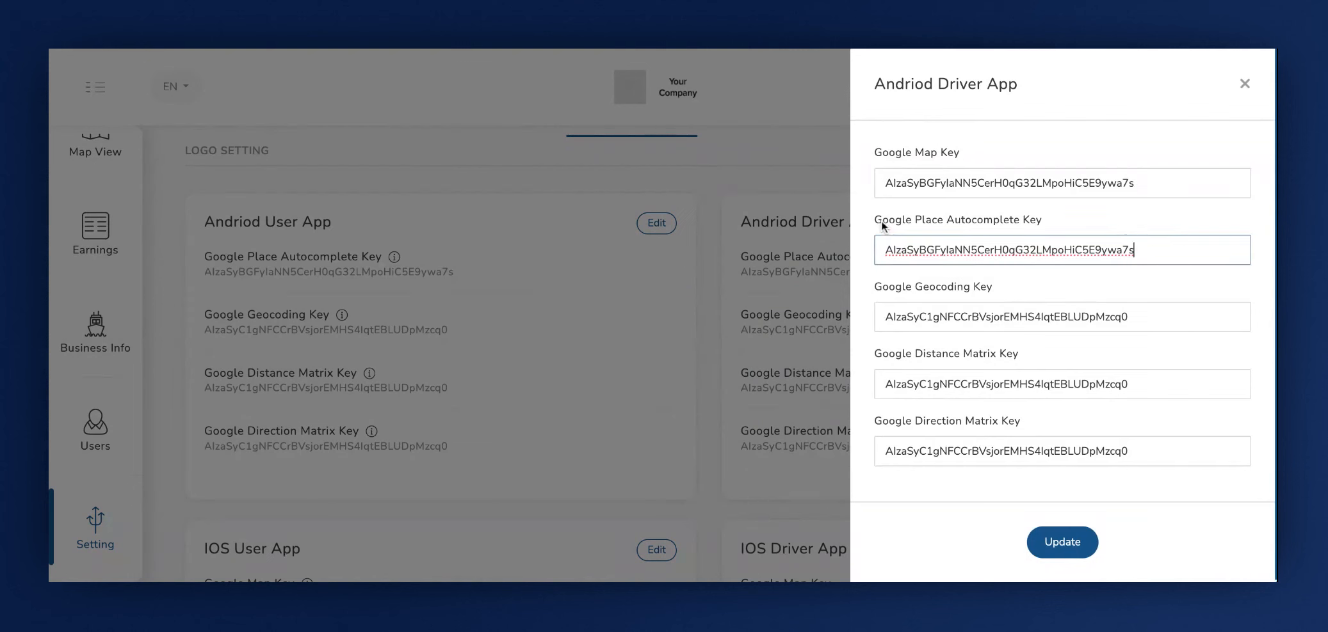
pyautogui.click(884, 296)
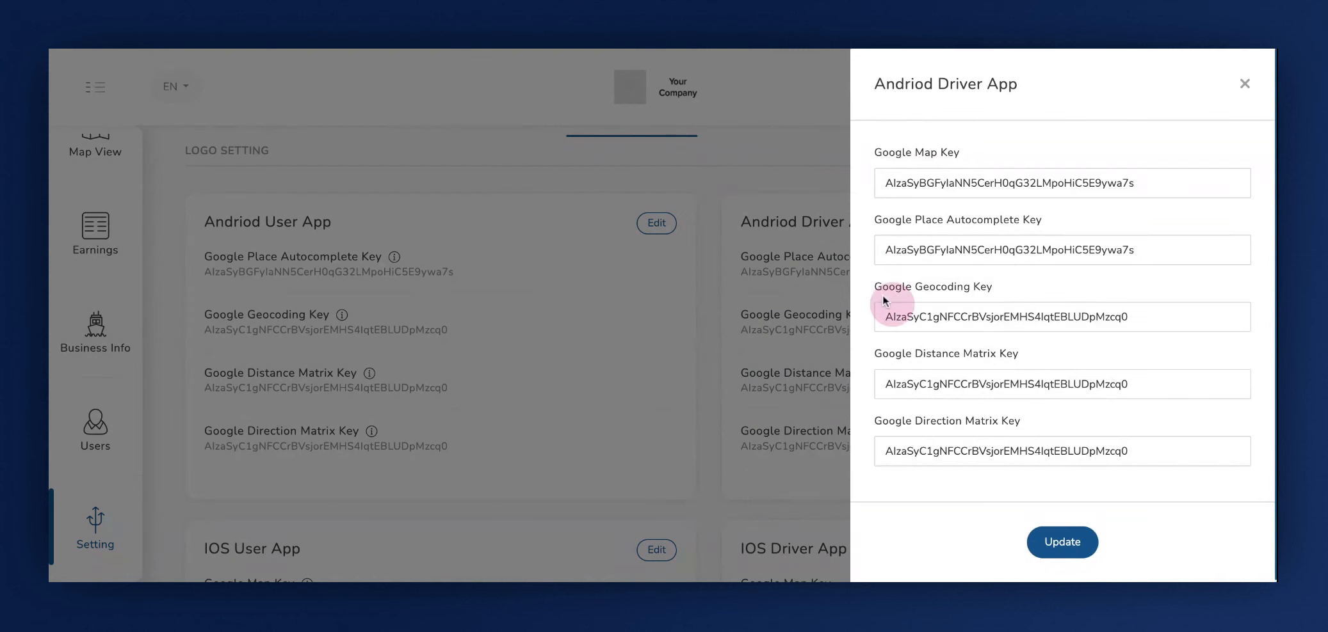
pyautogui.click(876, 360)
pyautogui.click(876, 427)
pyautogui.click(941, 219)
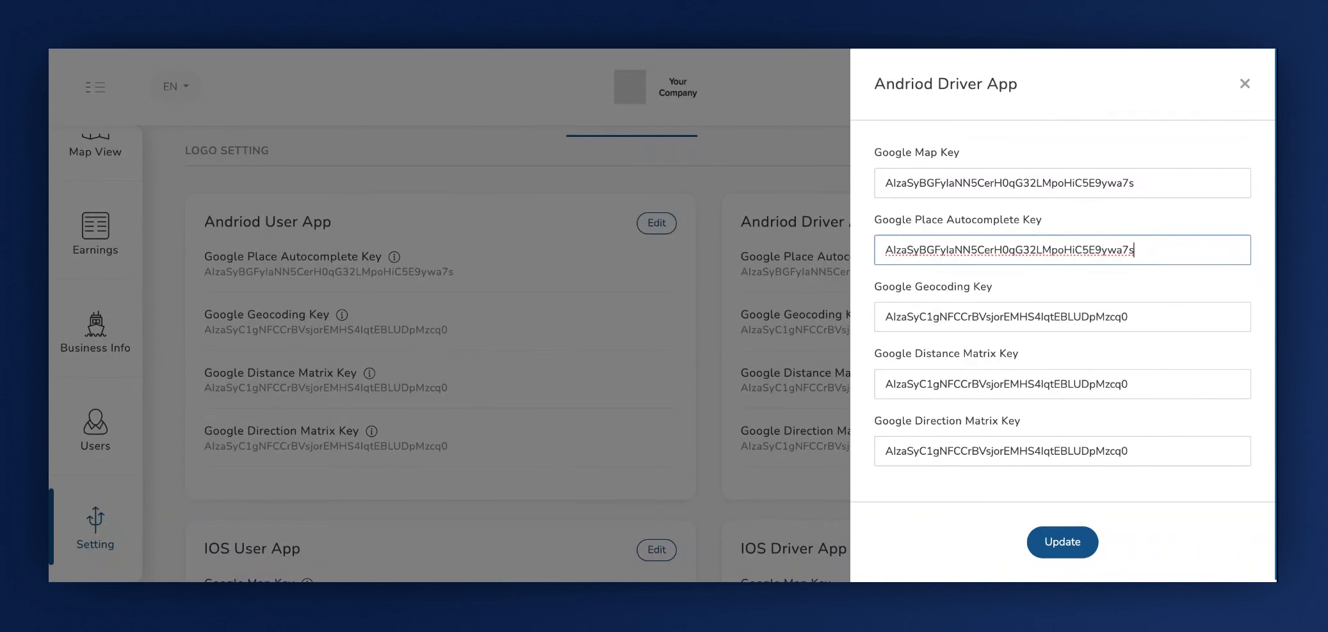
pyautogui.click(880, 288)
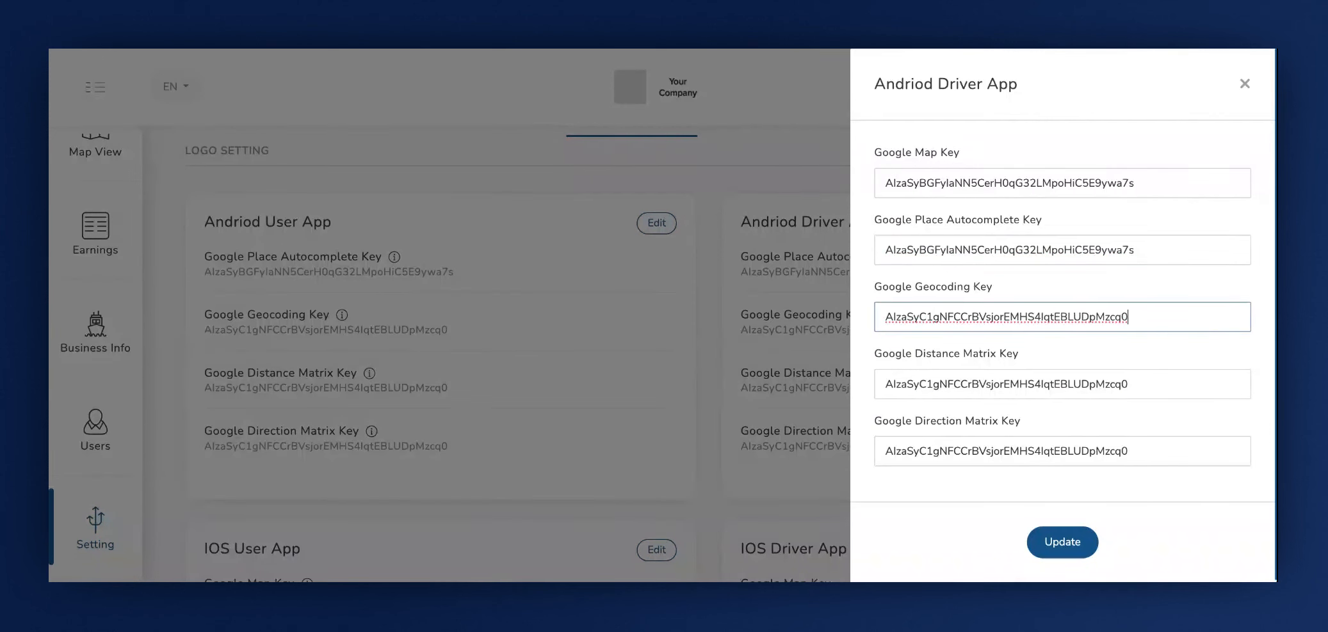
pyautogui.click(883, 357)
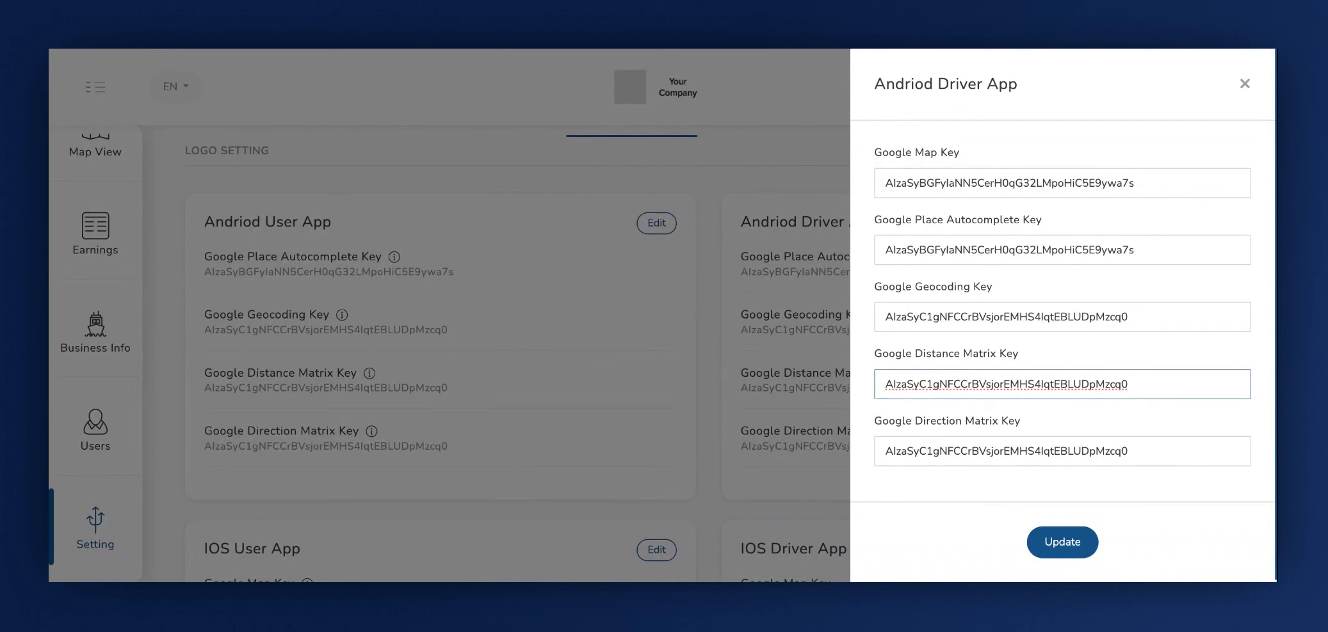
pyautogui.click(878, 428)
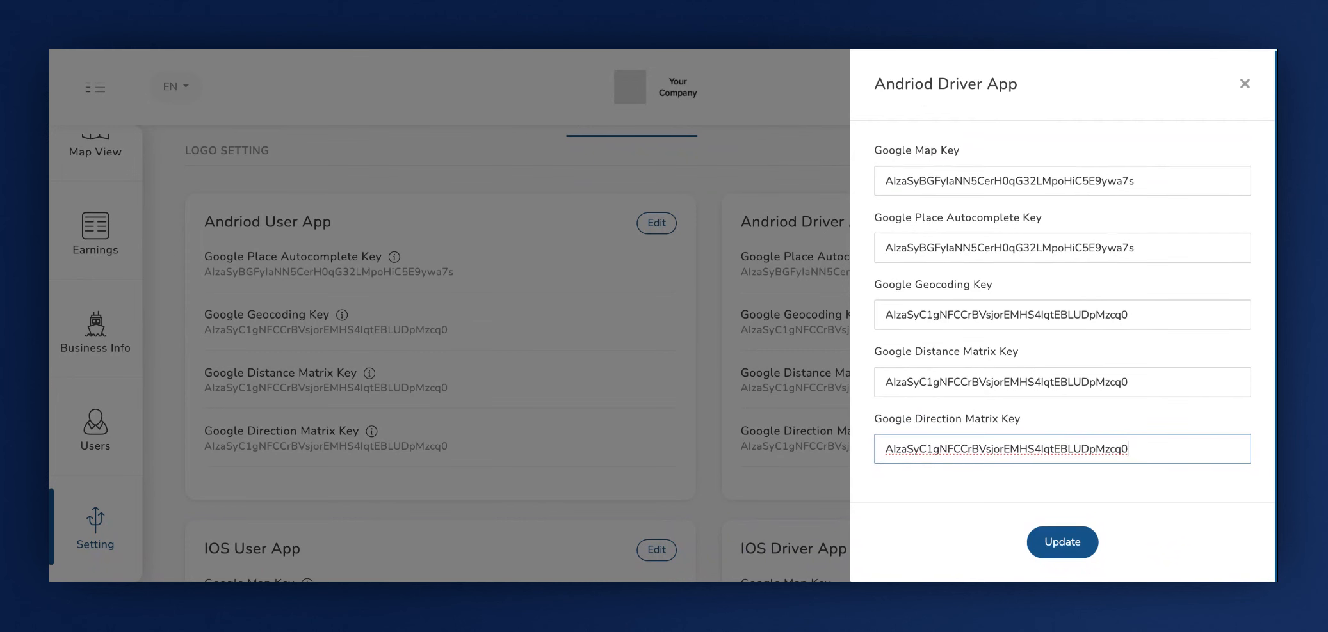
pyautogui.click(1071, 551)
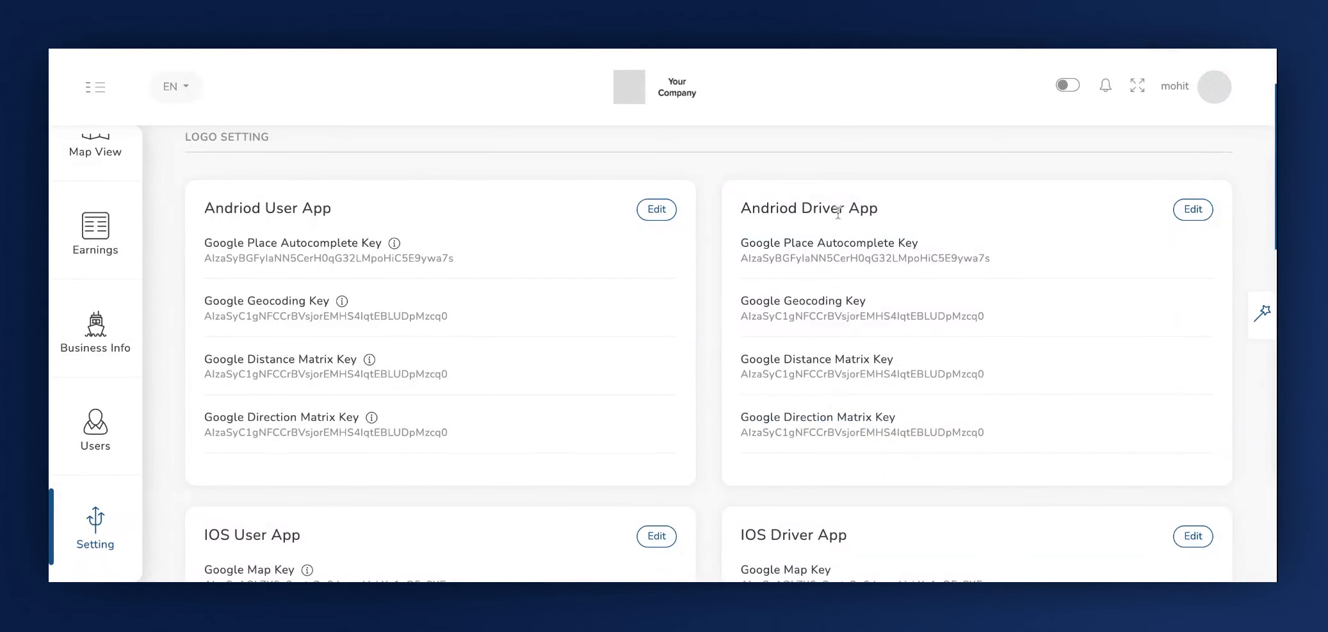
# Open the IOS User App keys for editing, go through the Place Autocomplete, Geocoding, Distance Matrix and Direction Matrix key fields, and save the form.
pyautogui.scroll(-5, 860, 277)
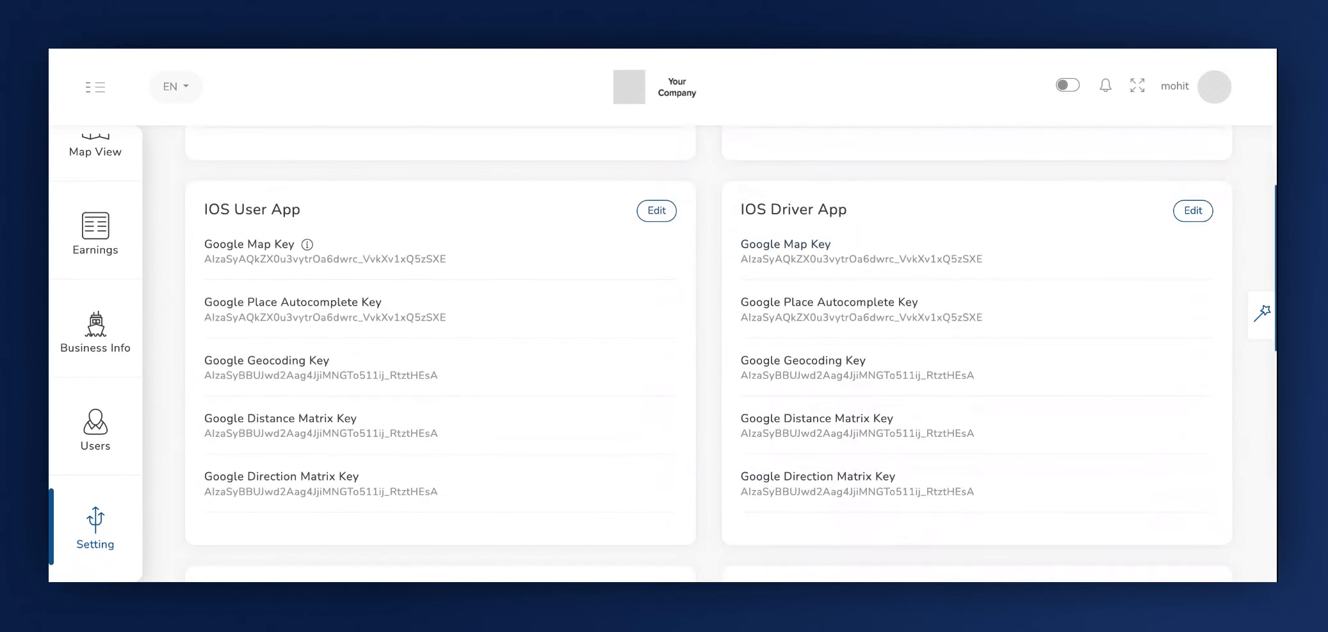
pyautogui.click(657, 211)
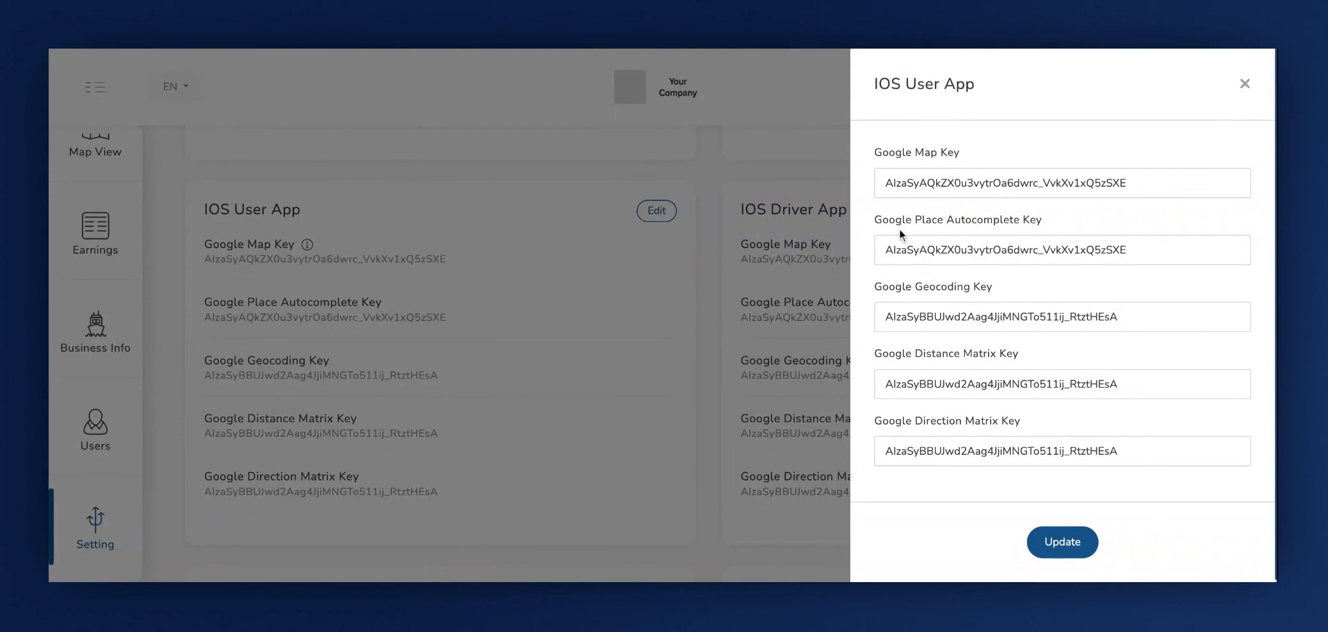
pyautogui.click(880, 224)
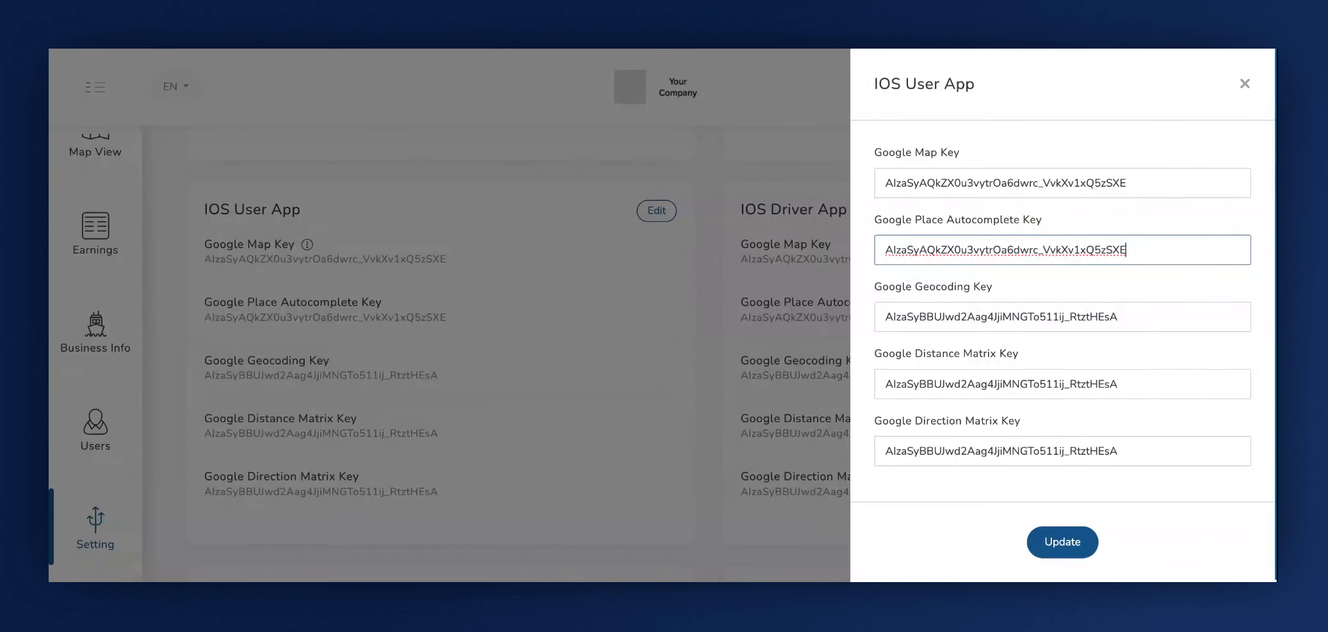
pyautogui.click(896, 293)
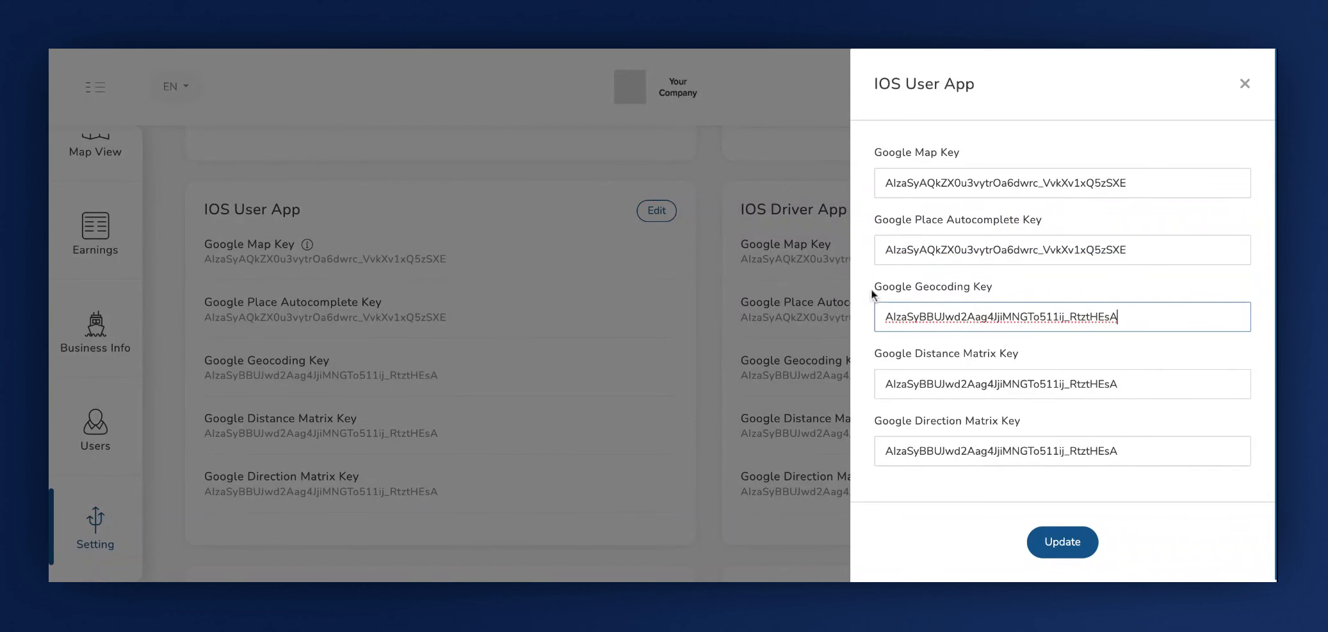
pyautogui.click(883, 359)
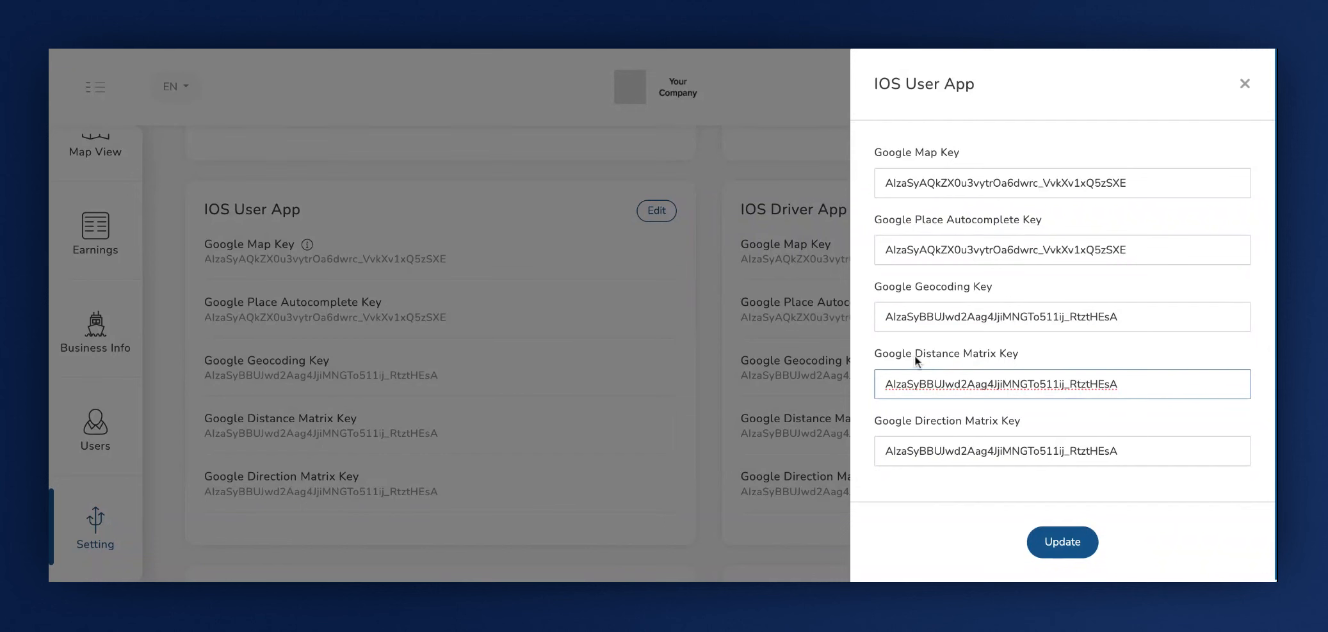
pyautogui.click(875, 422)
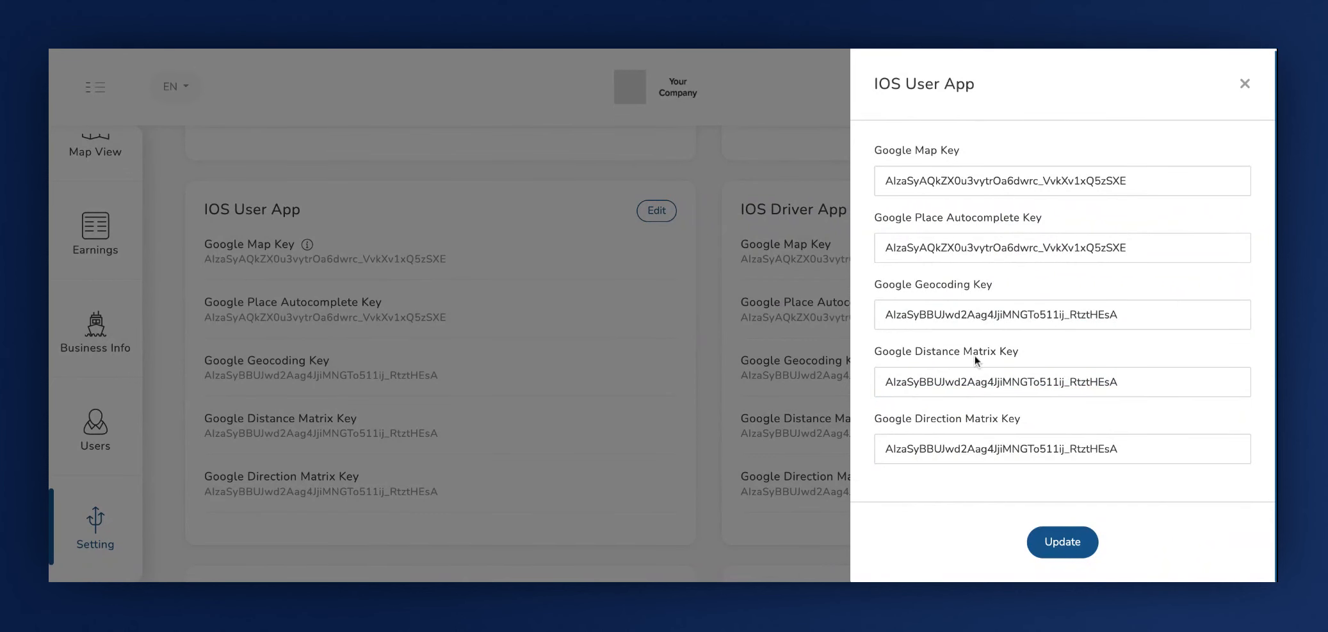
pyautogui.scroll(1, 974, 356)
pyautogui.click(1059, 541)
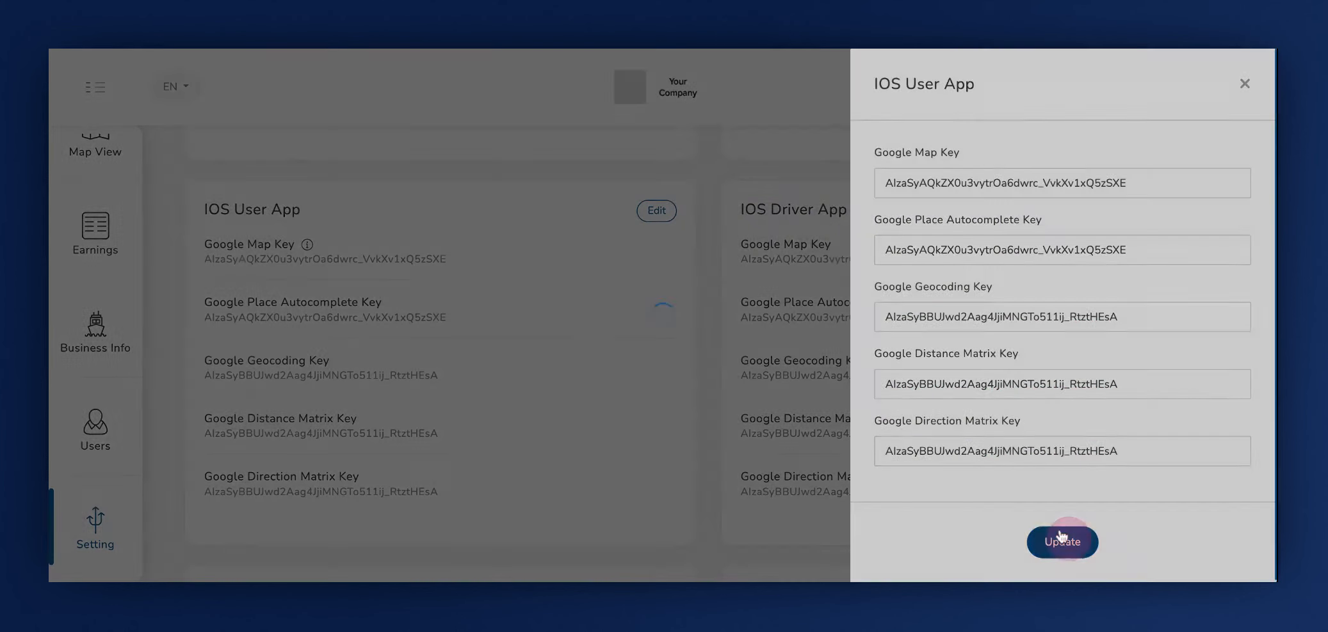
# Open the IOS Driver App keys for editing, go through its five Google key fields from Map to Direction Matrix, and save the form.
pyautogui.scroll(3, 498, 489)
pyautogui.scroll(5, 827, 484)
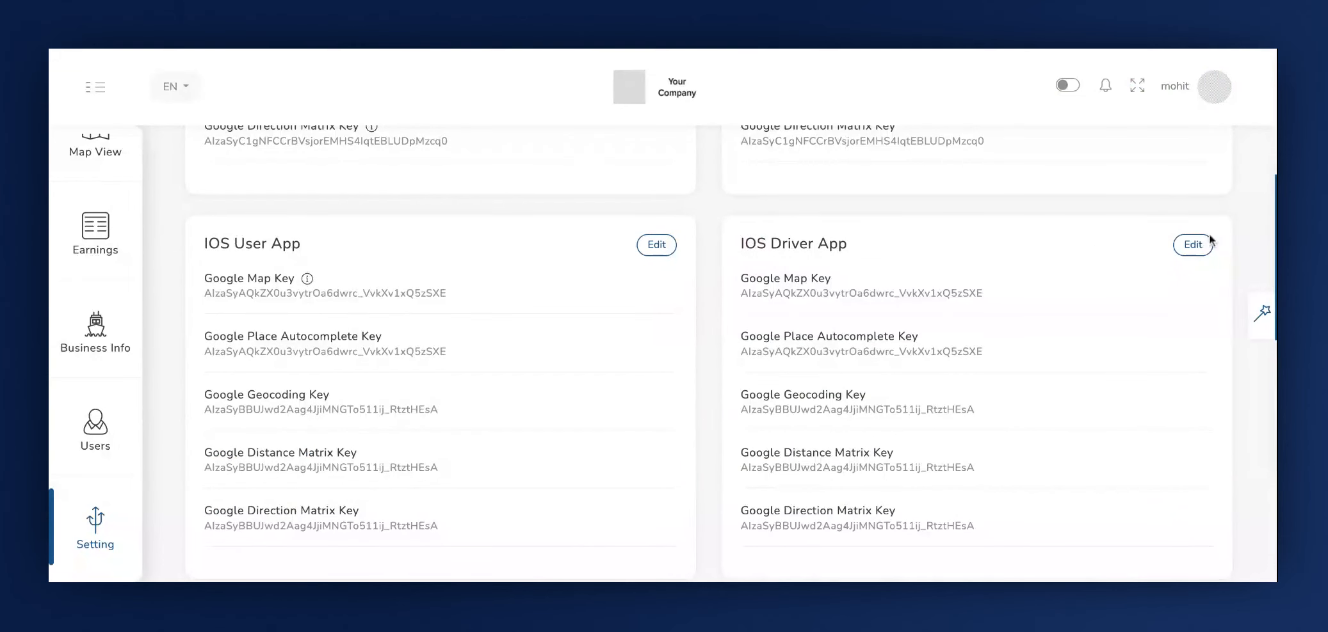
pyautogui.click(1196, 245)
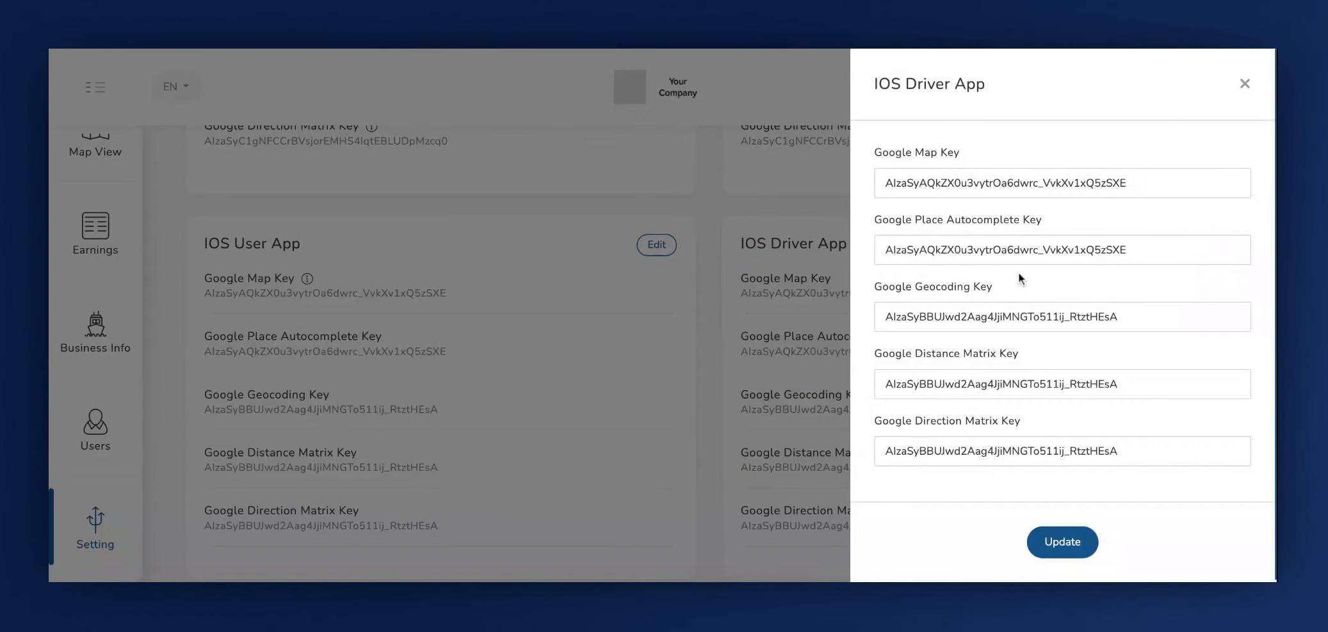
pyautogui.click(886, 154)
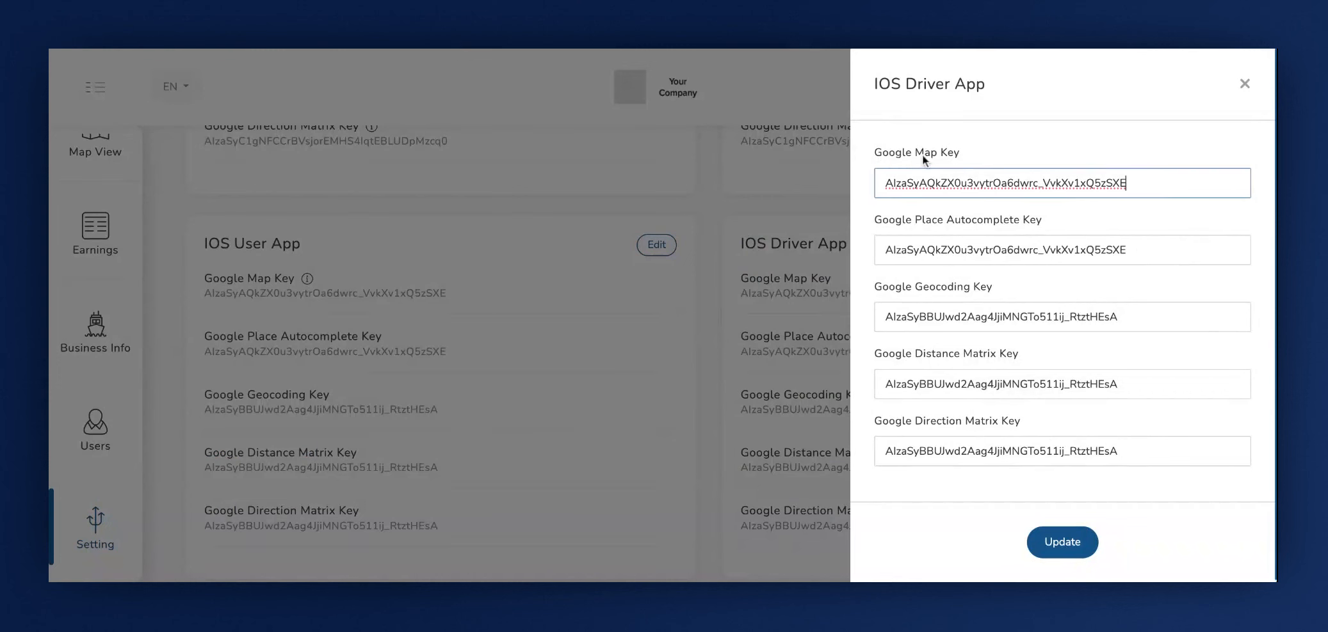
pyautogui.click(875, 224)
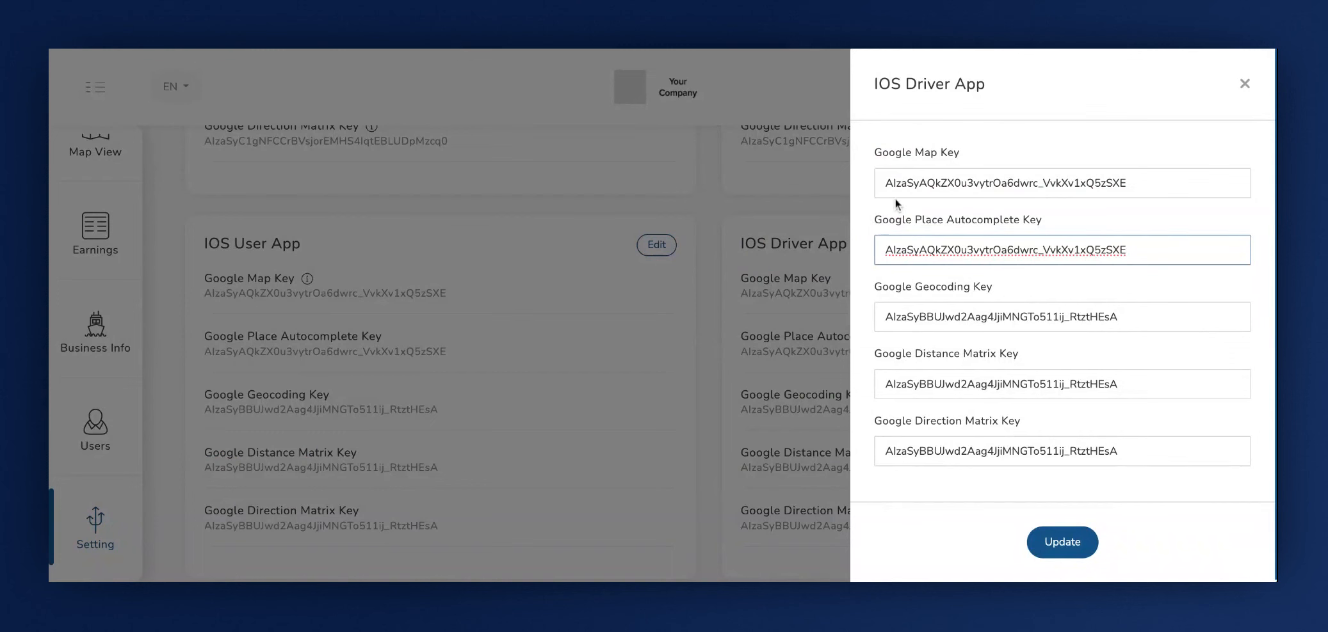
pyautogui.click(884, 289)
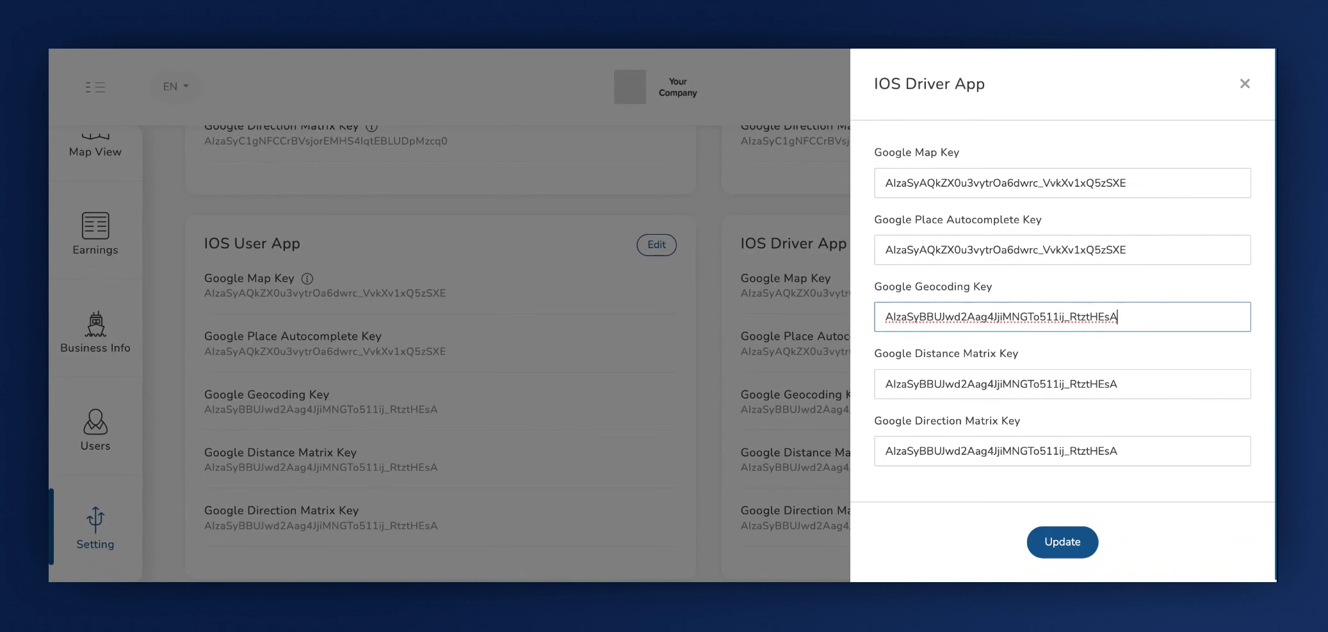
pyautogui.click(1119, 384)
pyautogui.scroll(-1, 883, 359)
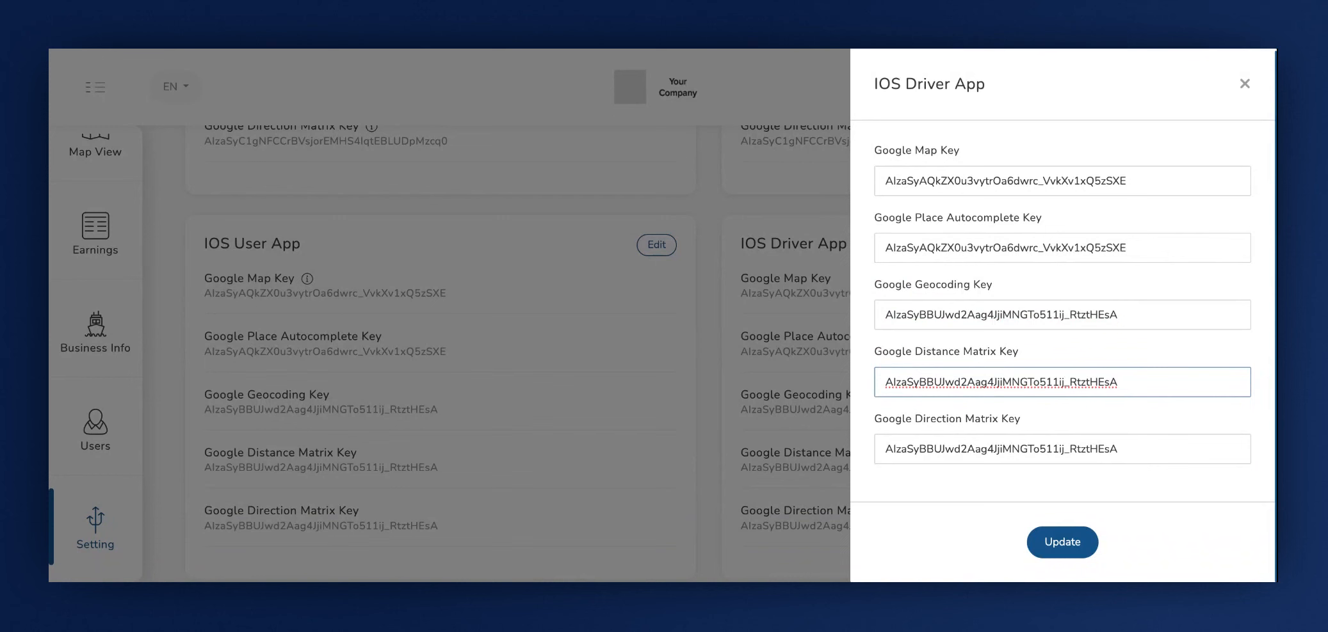
pyautogui.click(882, 424)
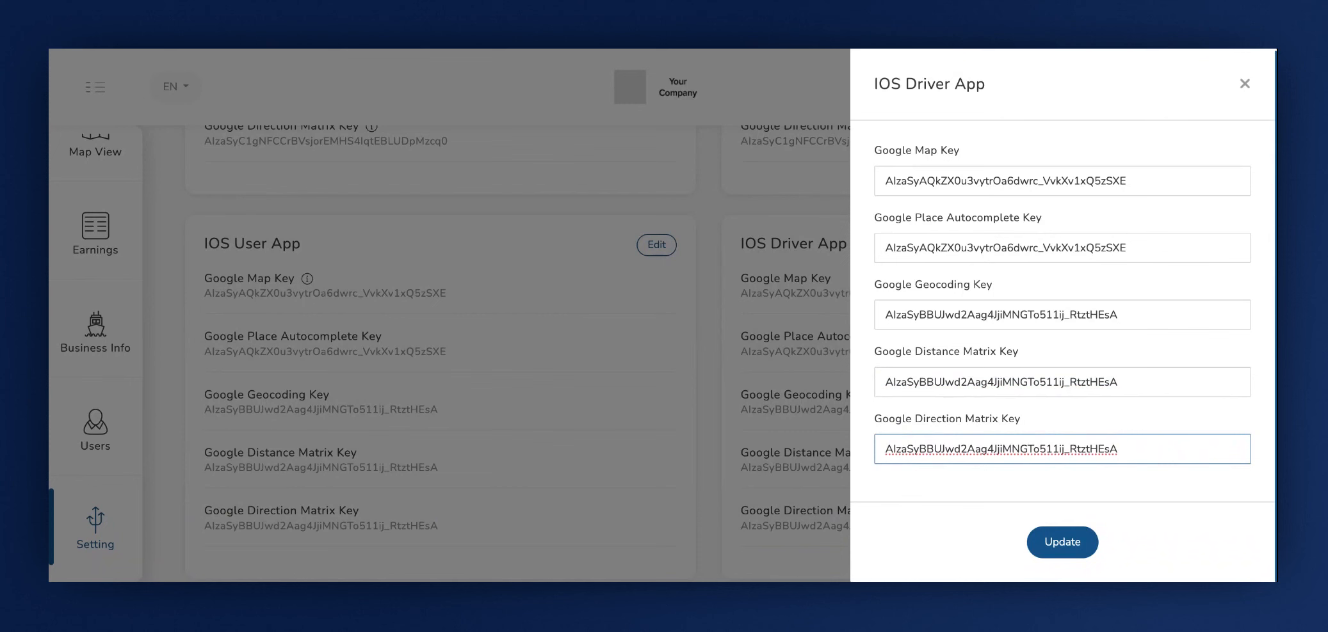
pyautogui.click(890, 416)
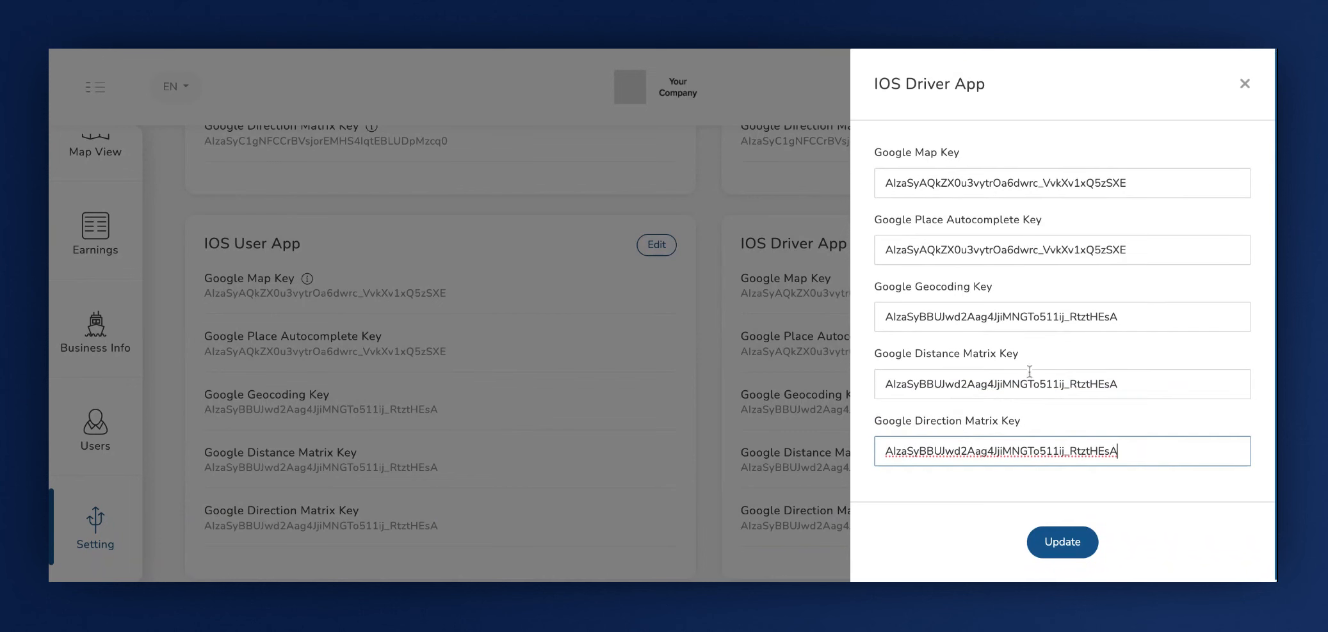
pyautogui.click(1062, 542)
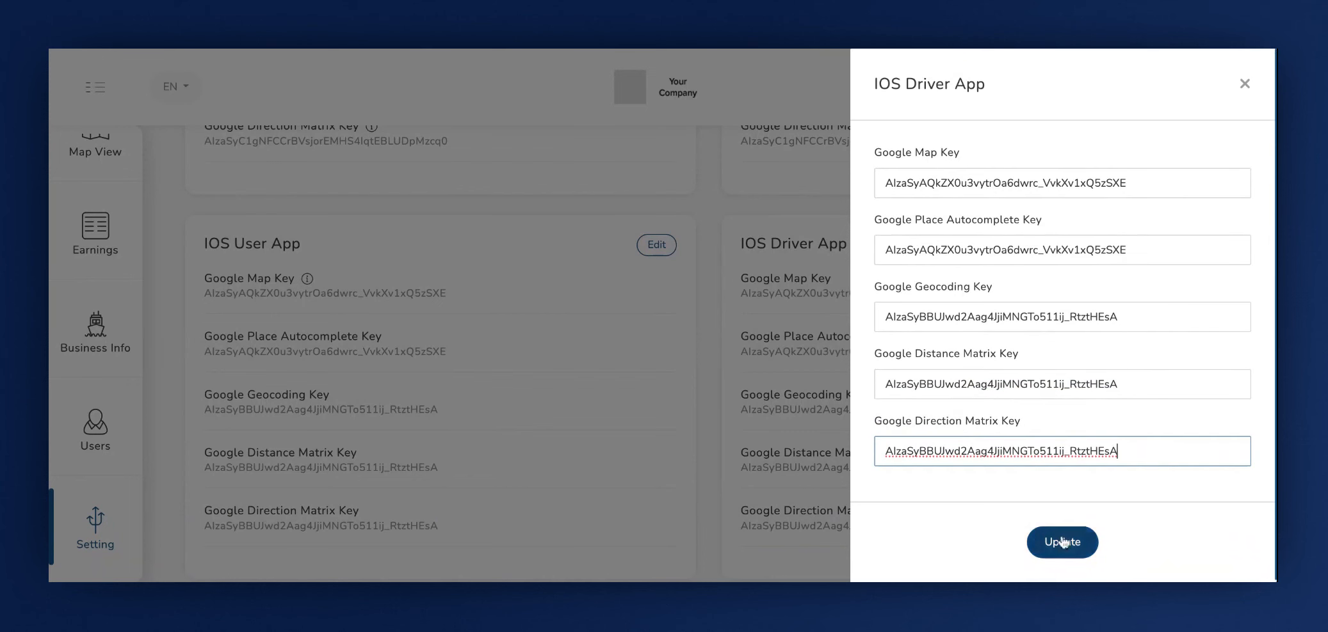
# Open the Flutter User App keys for editing, go to the Google Place Autocomplete Key field, and save the form.
pyautogui.scroll(-5, 929, 441)
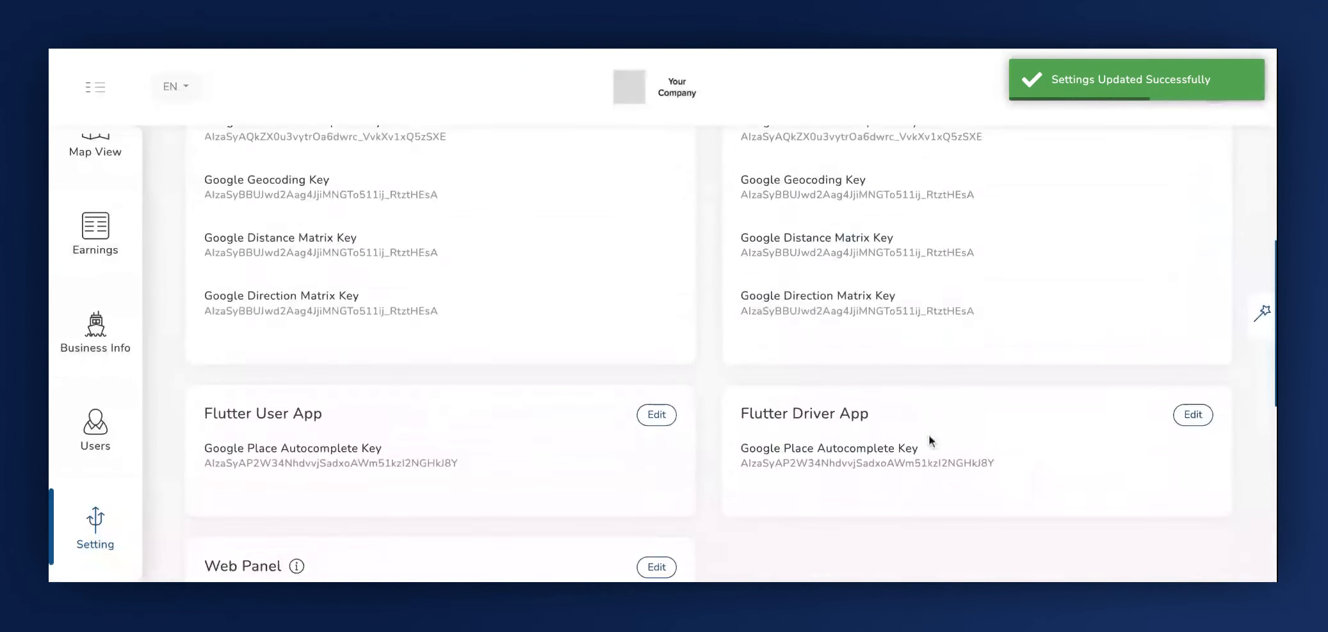
pyautogui.click(205, 321)
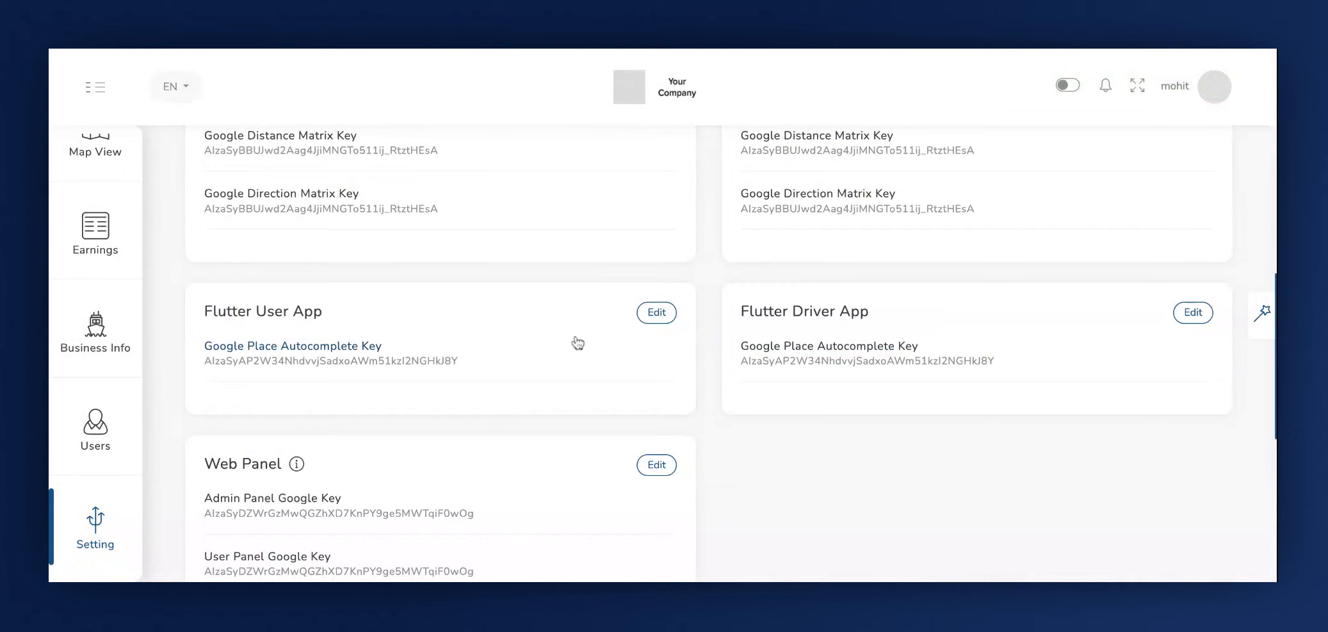
pyautogui.click(656, 312)
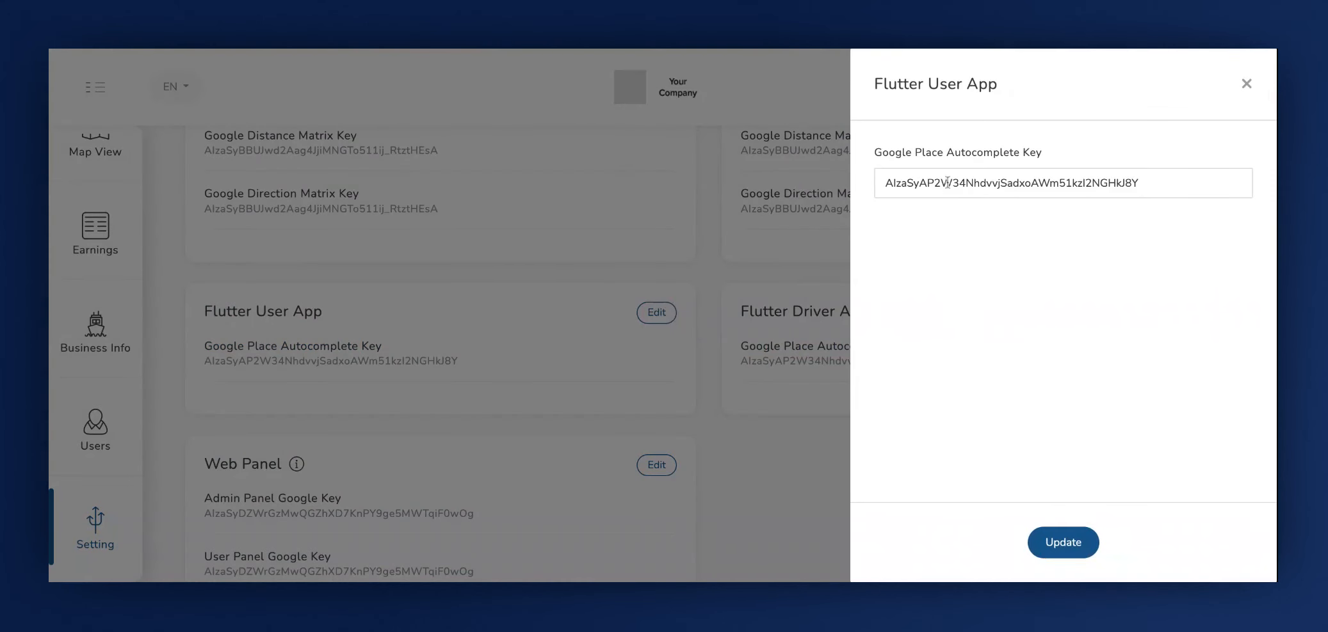
pyautogui.click(887, 151)
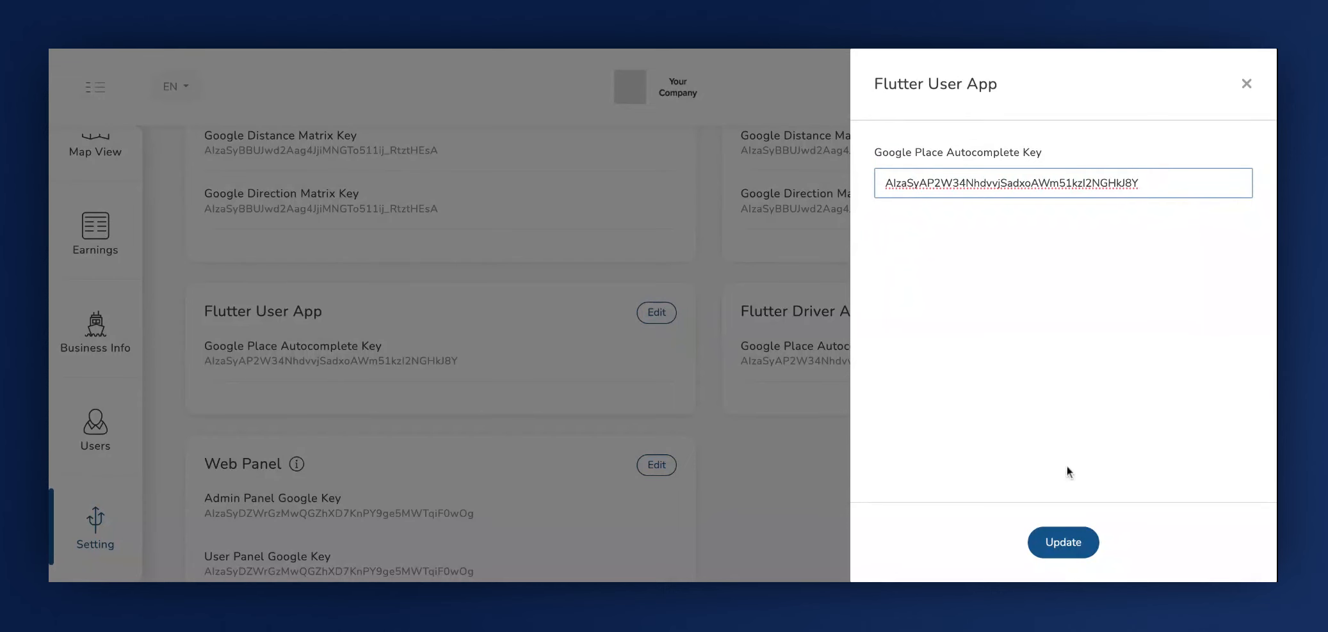
pyautogui.click(1063, 543)
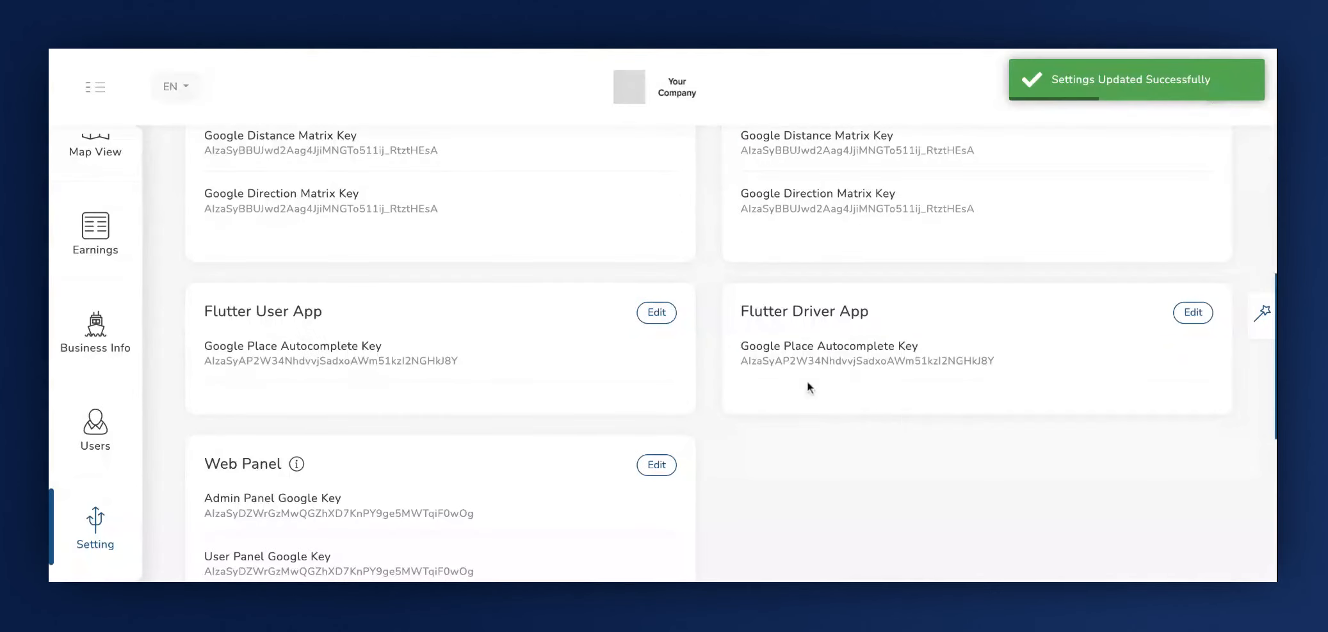
# Open the Flutter Driver App keys for editing and go to the Google Place Autocomplete Key field.
pyautogui.click(1193, 313)
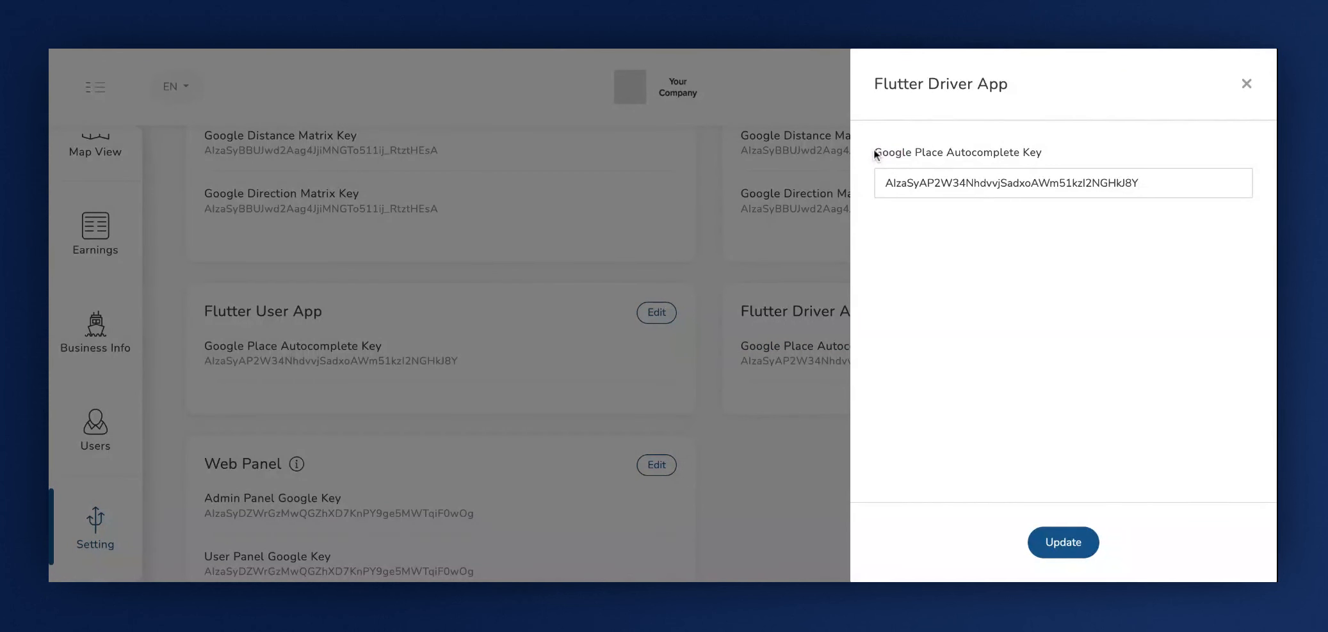
pyautogui.click(883, 174)
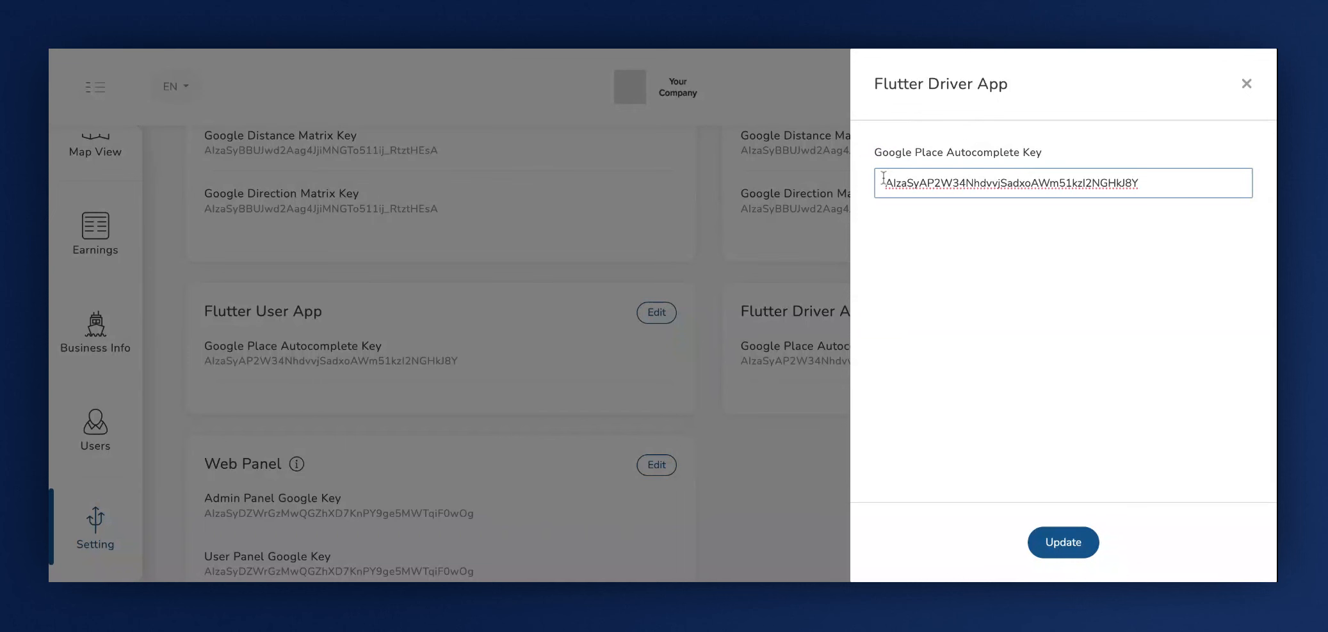